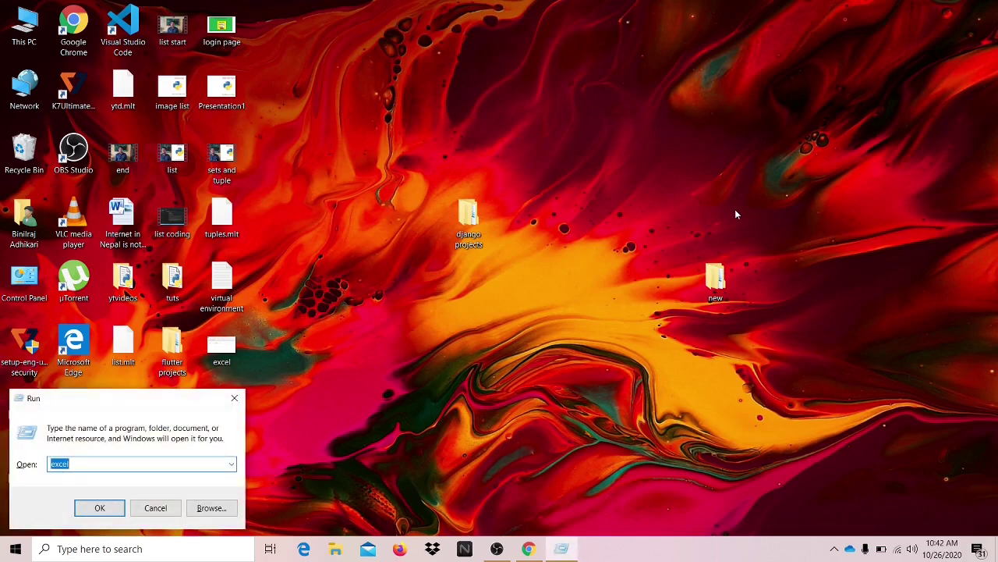
Launch Excel with a blank workbook and enable the Solver Add-in among the Excel add-ins
type("excel")
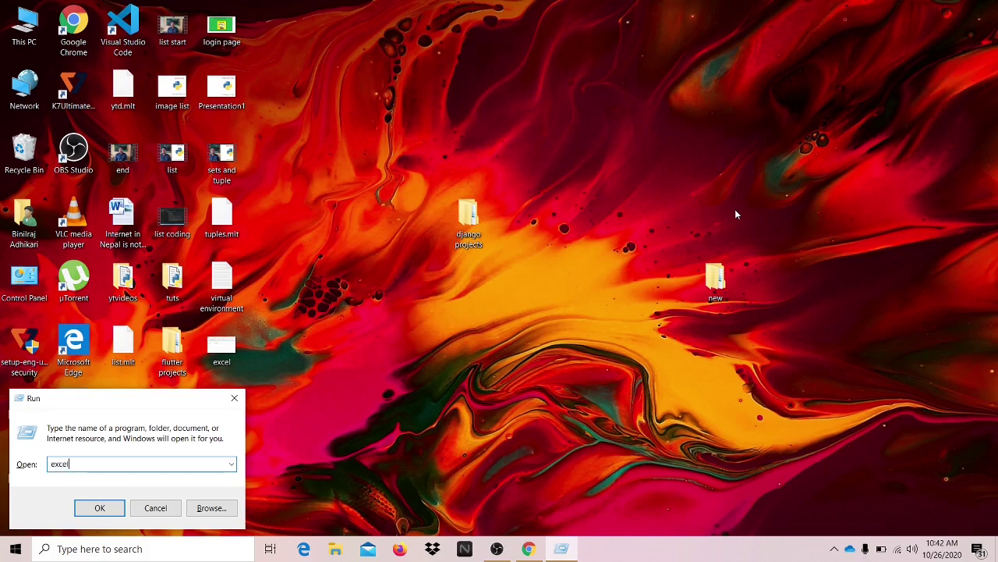
key("Return")
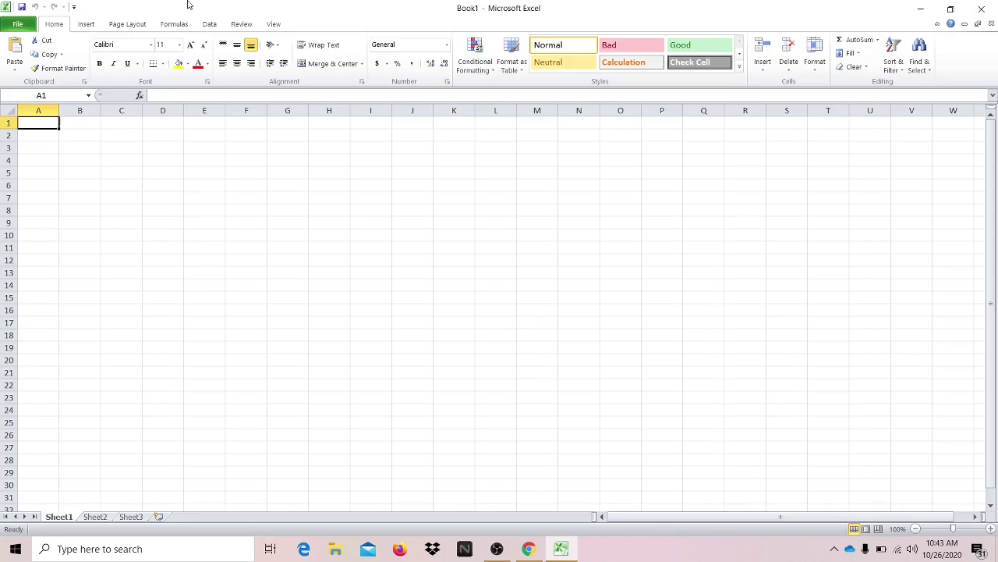
left_click(30, 24)
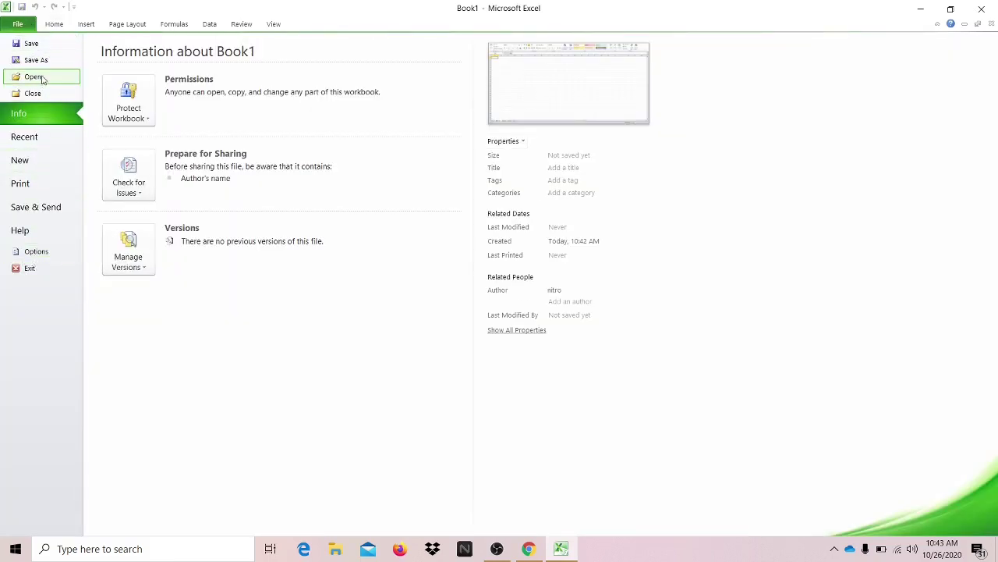
left_click(51, 258)
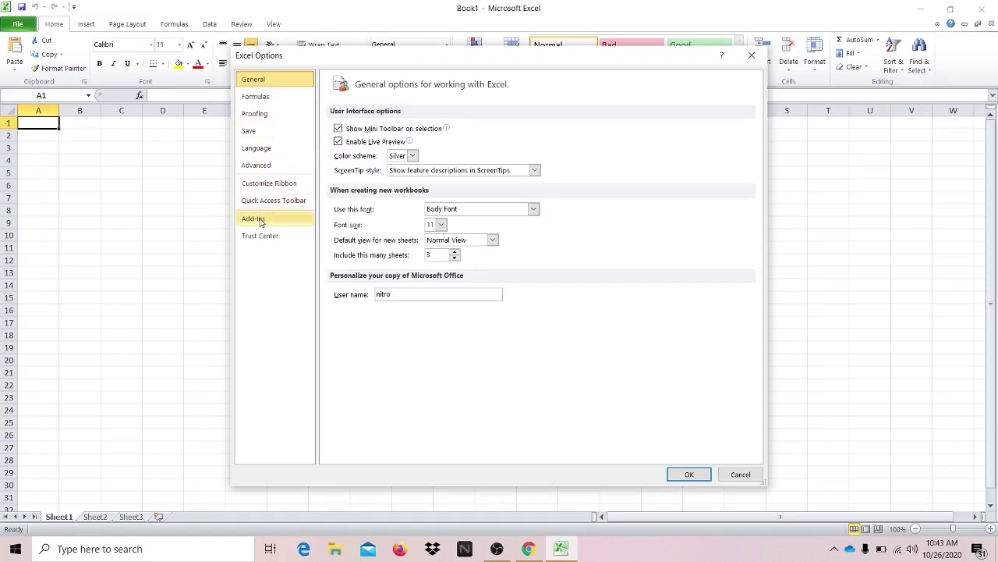
left_click(261, 220)
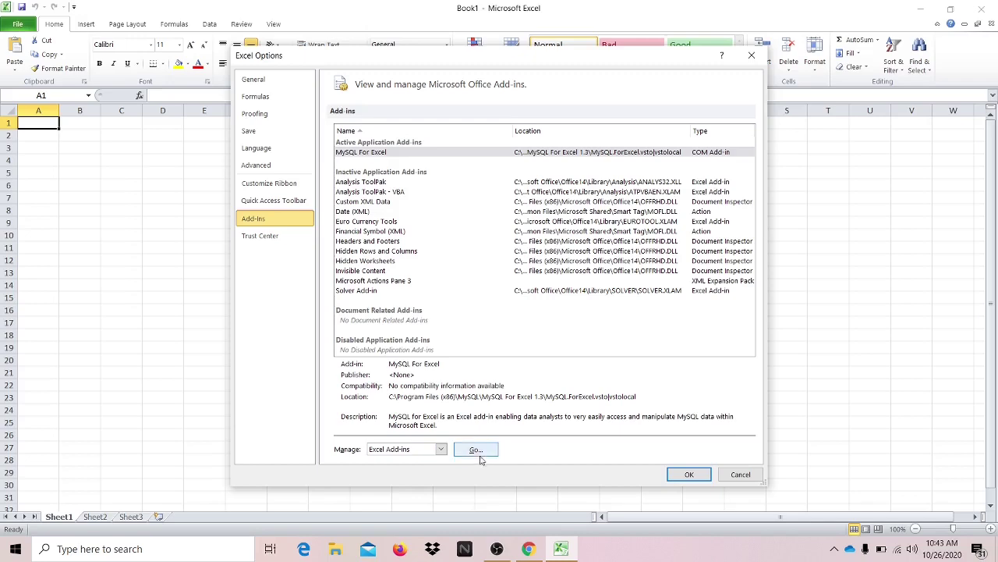
left_click(472, 450)
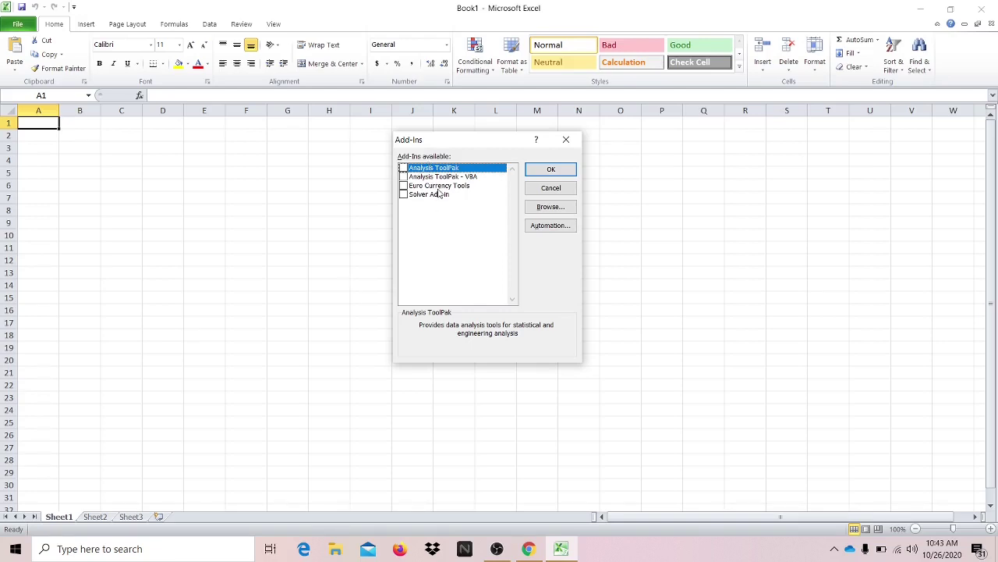
left_click(460, 197)
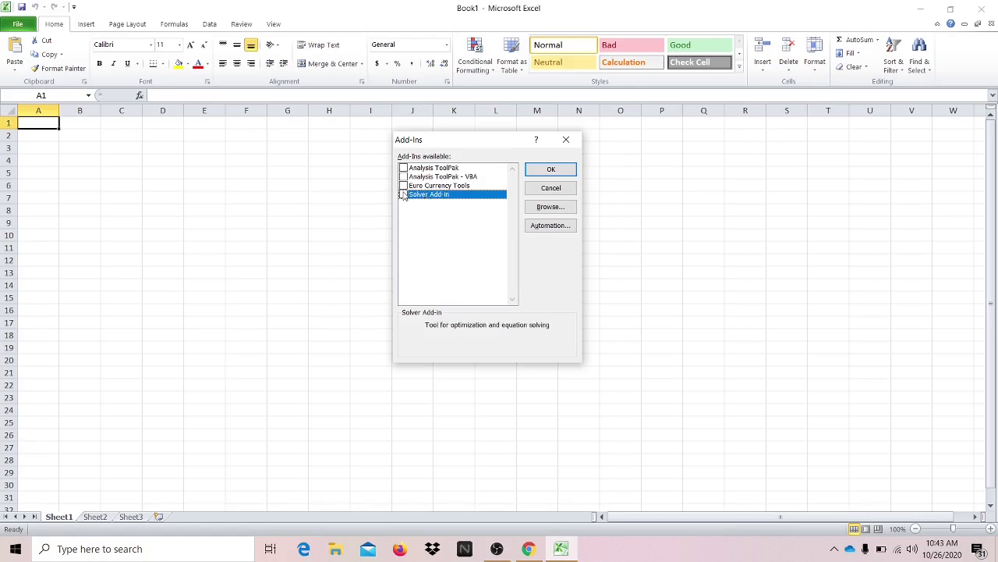
left_click(403, 195)
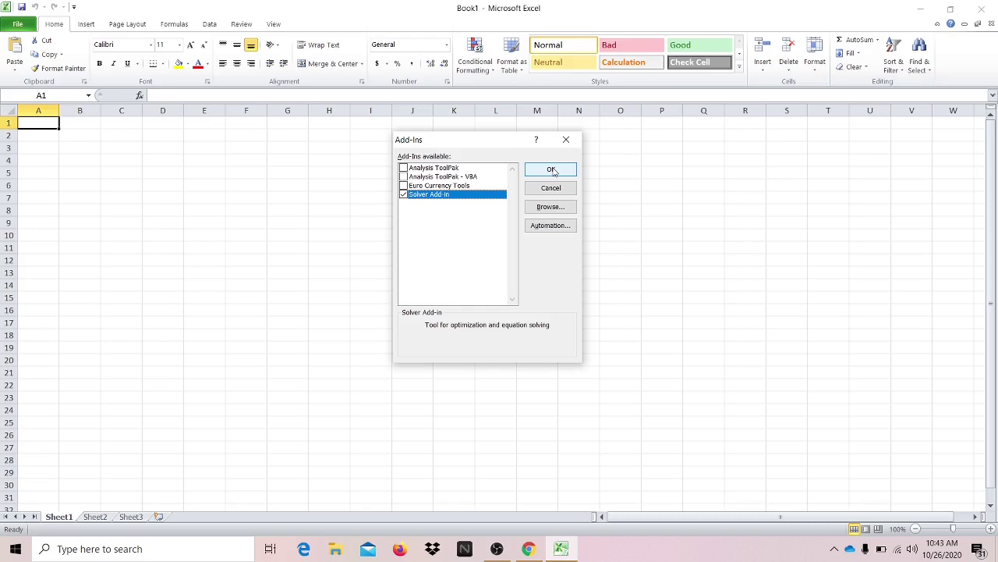
left_click(551, 170)
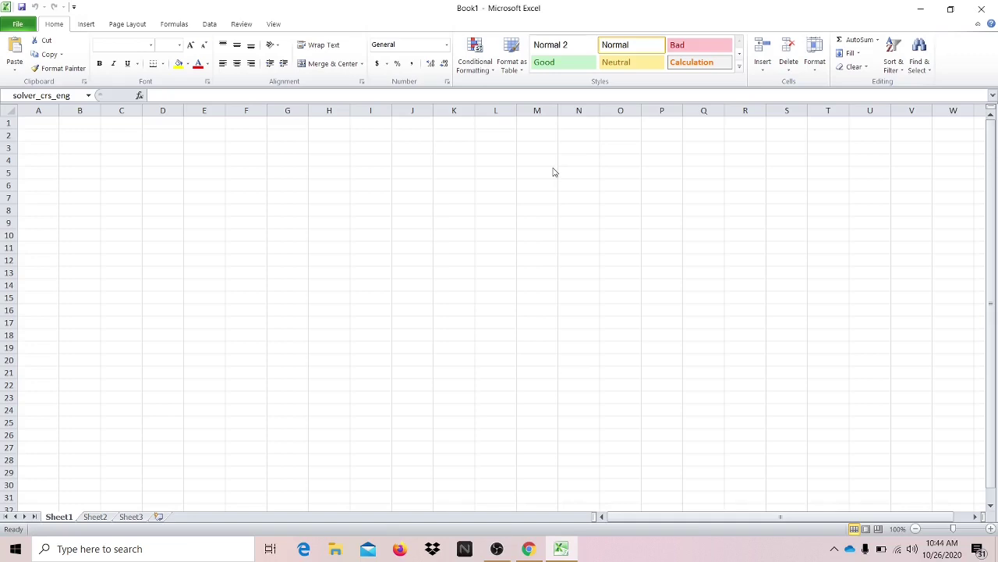
left_click(212, 25)
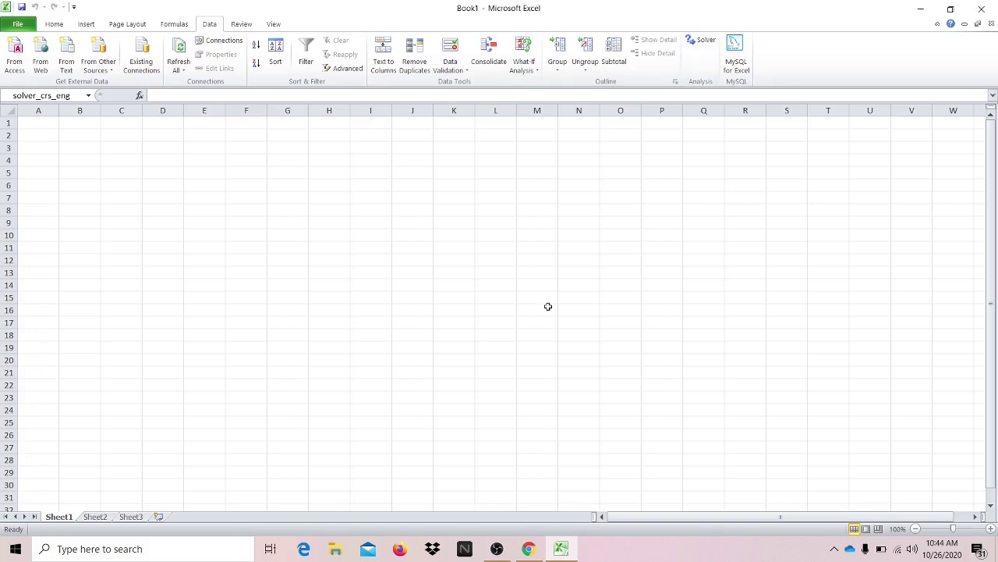
Enter 2x-1=0 in B5 under the heading "given equation" in B4, and widen column B to fit
left_click(92, 176)
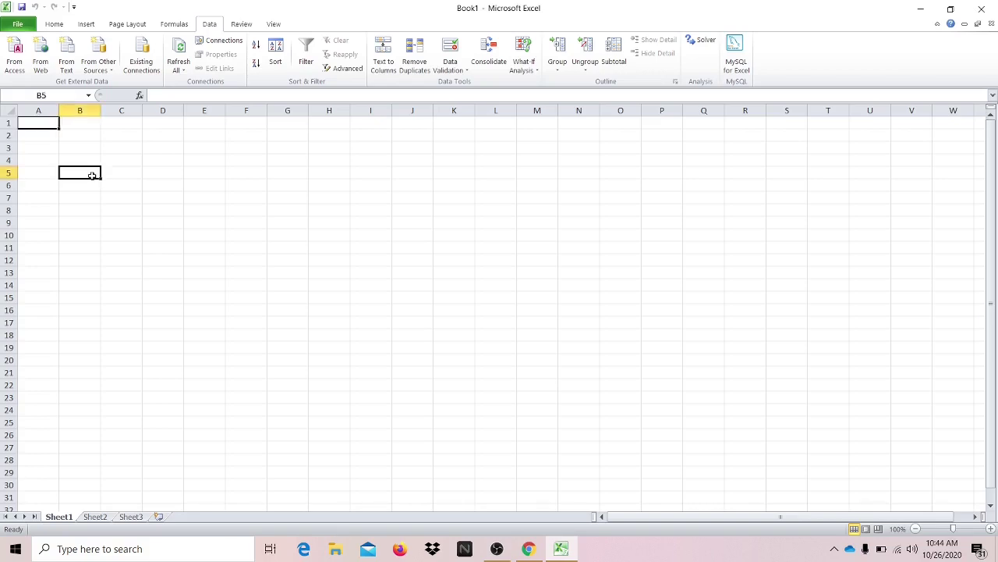
type("2x-1=0")
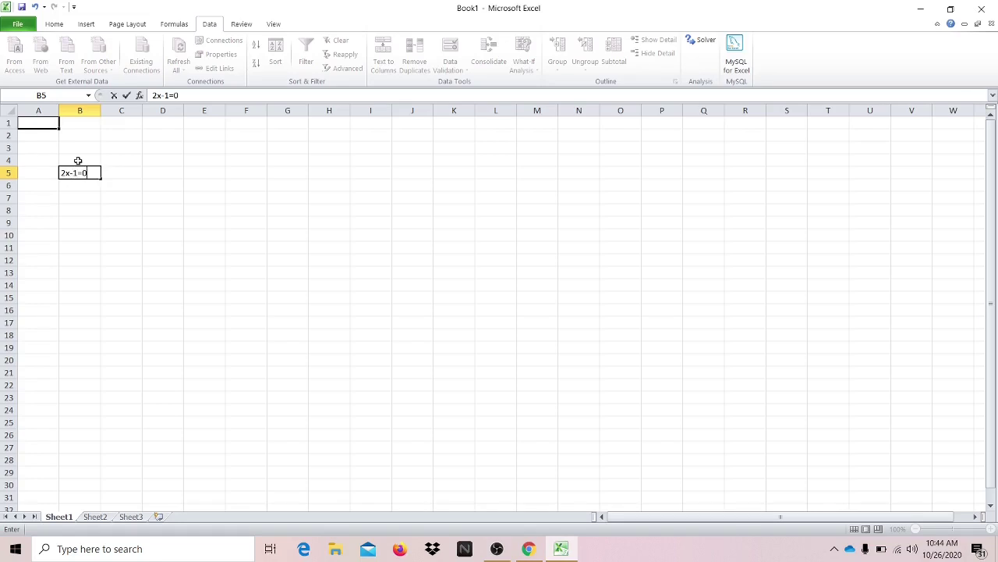
left_click(78, 160)
type("g")
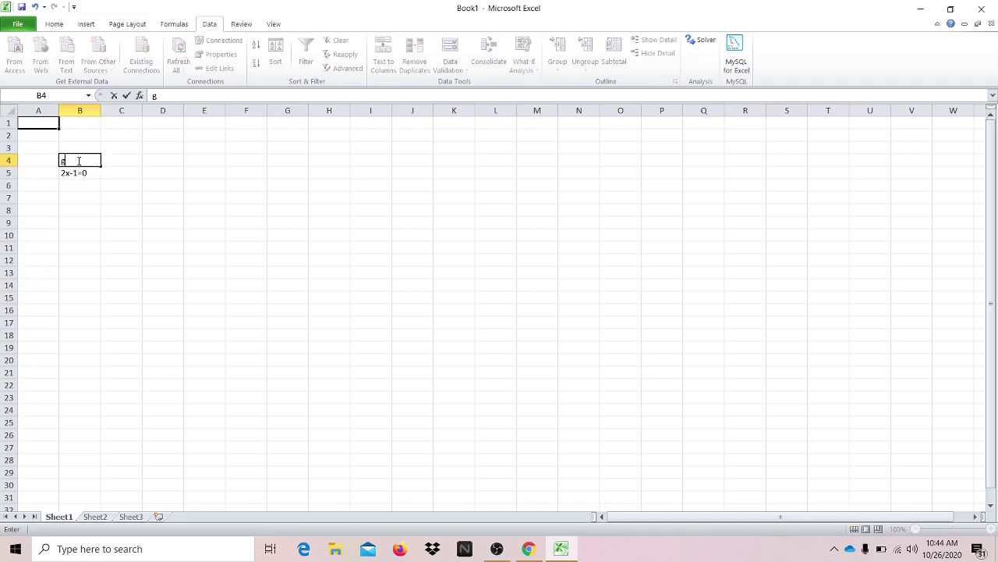
type("iven equation")
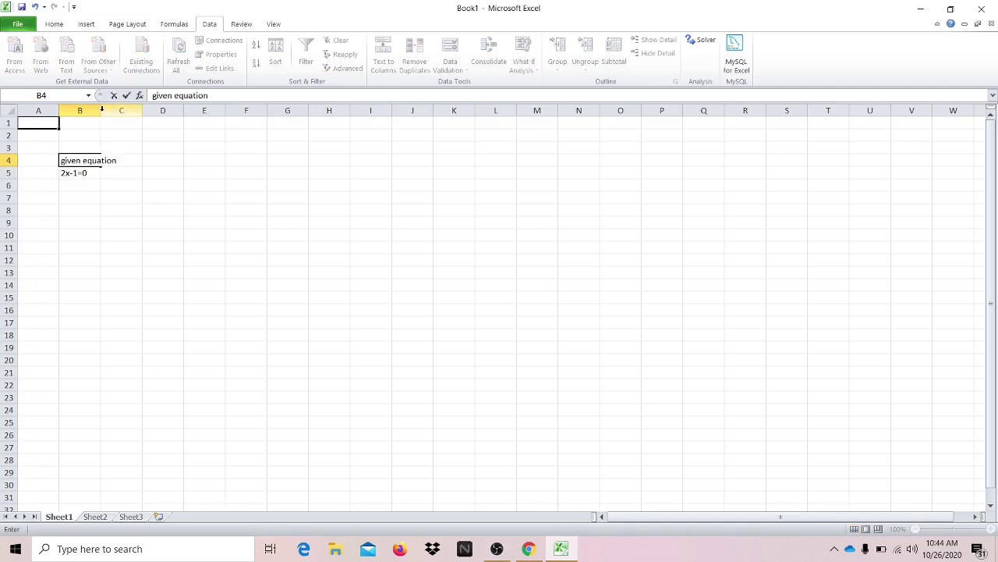
left_click(181, 279)
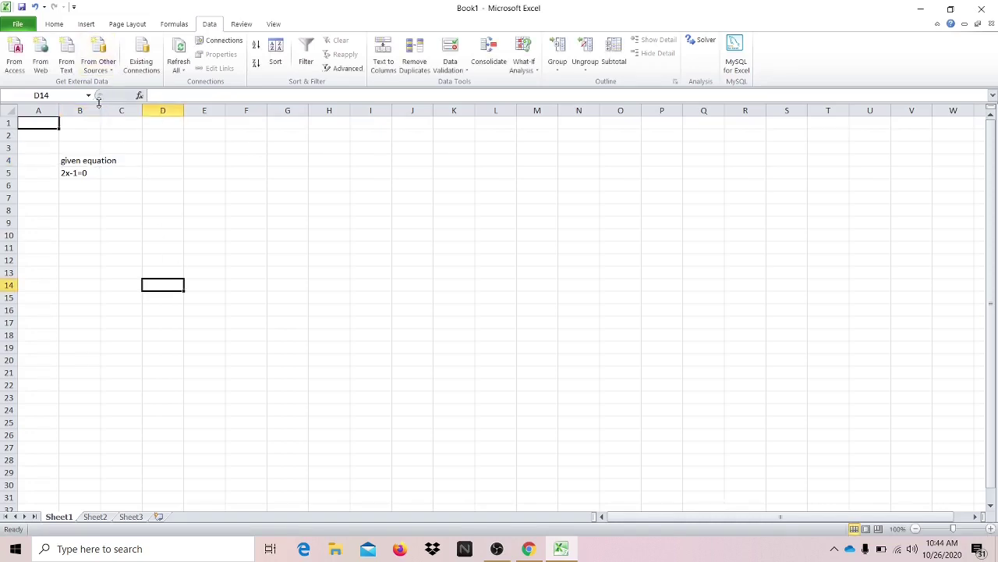
left_click_drag(101, 110, 117, 111)
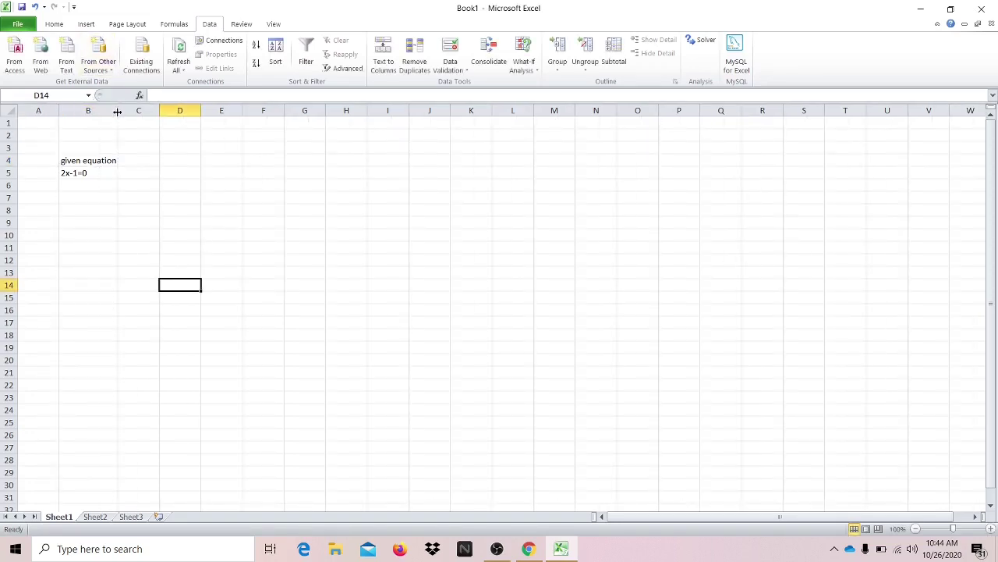
Add the heading "variables" in D4 and the label "x=" in D5, leaving E5 for the value
left_click(173, 162)
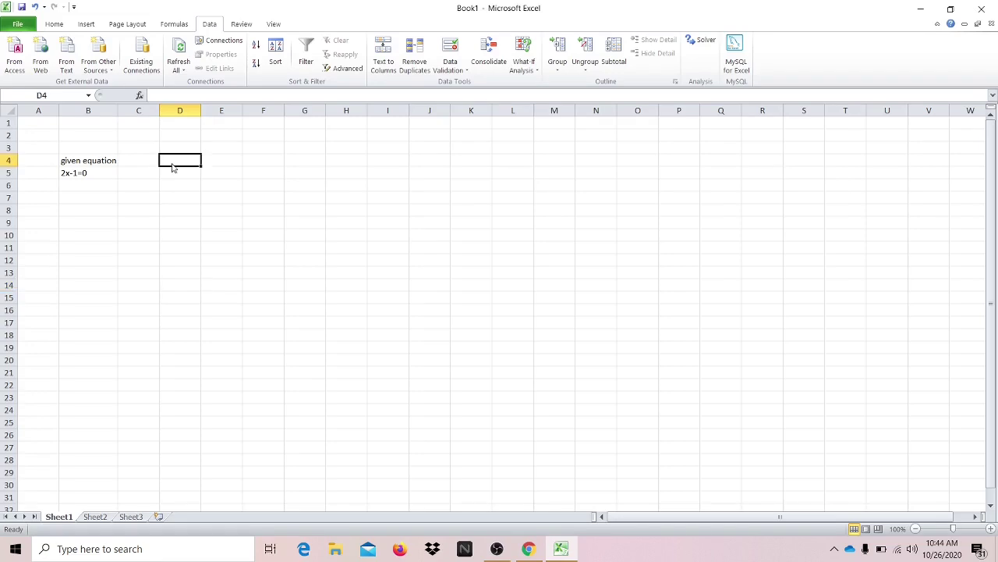
type("variables")
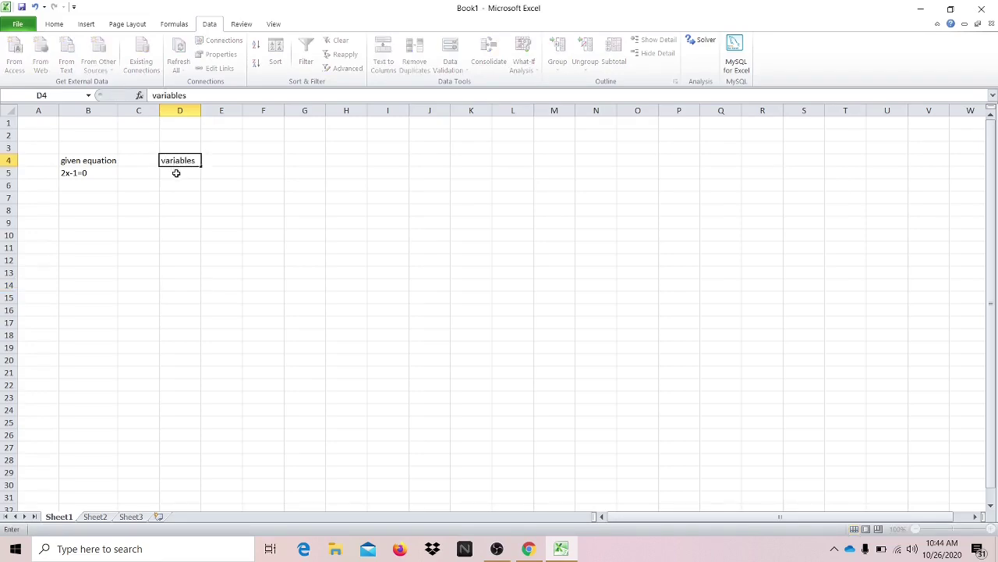
left_click(177, 172)
type("x=")
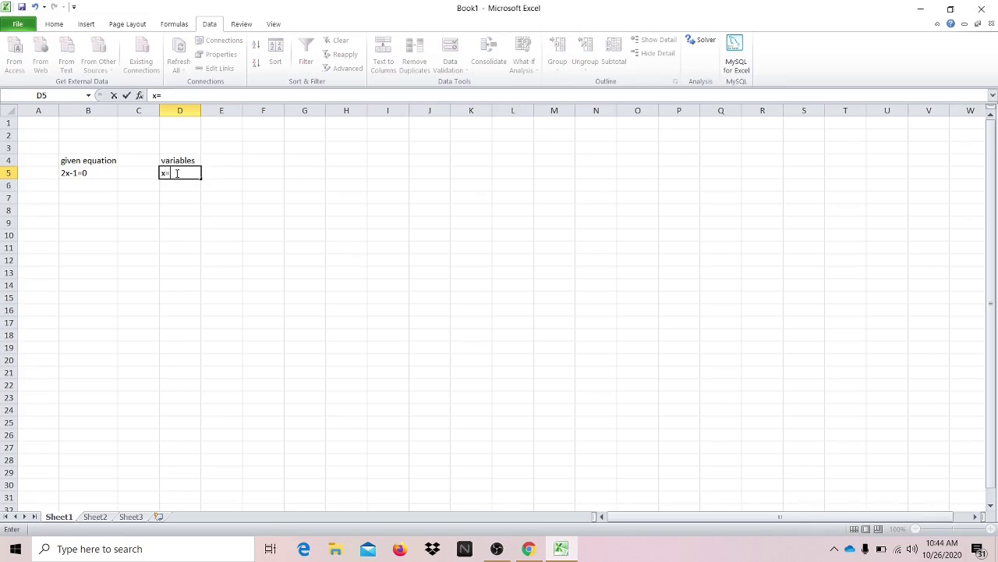
left_click(224, 174)
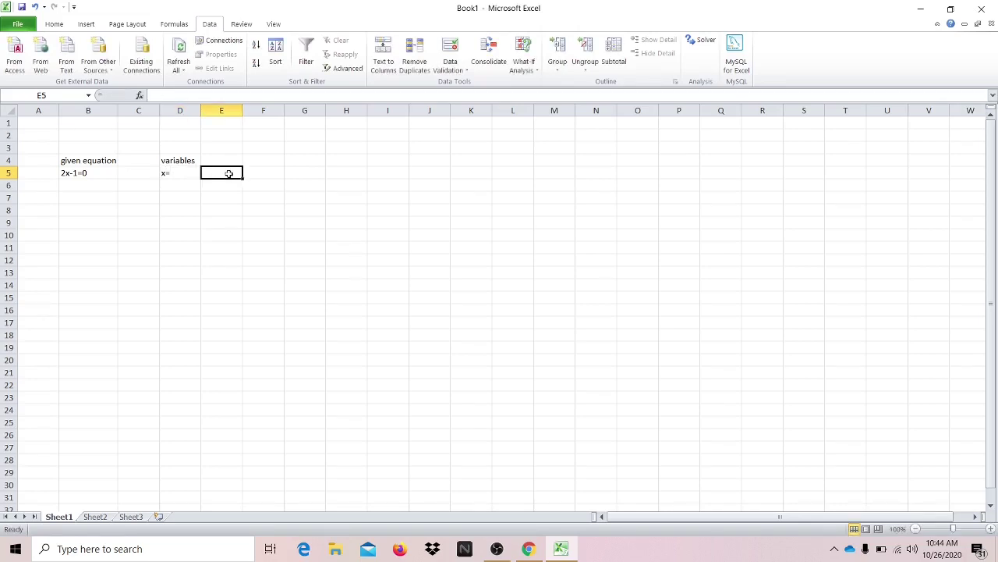
Add the heading "equation" in F4 and enter the formula =2*E5-1 in F5
left_click(251, 161)
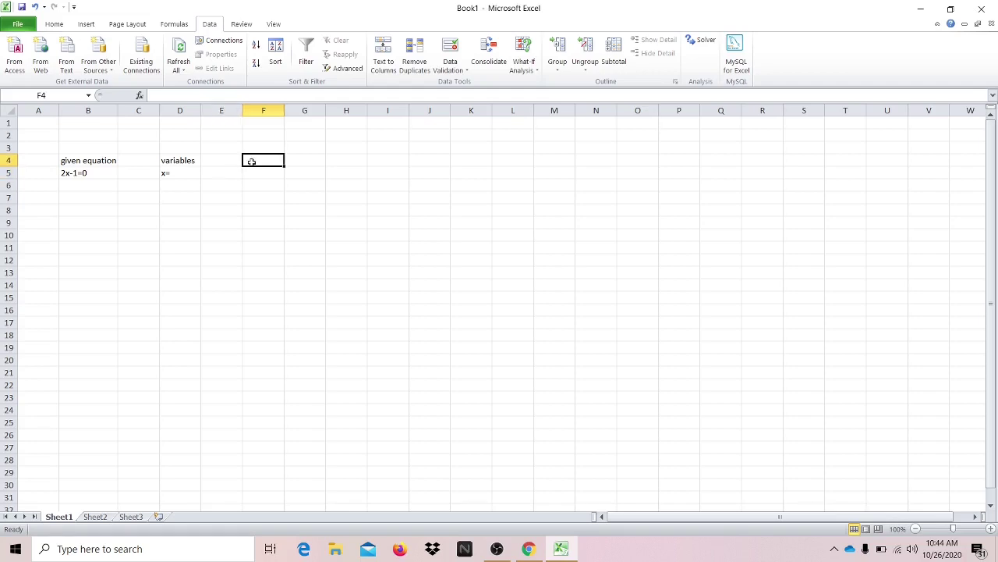
left_click(98, 175)
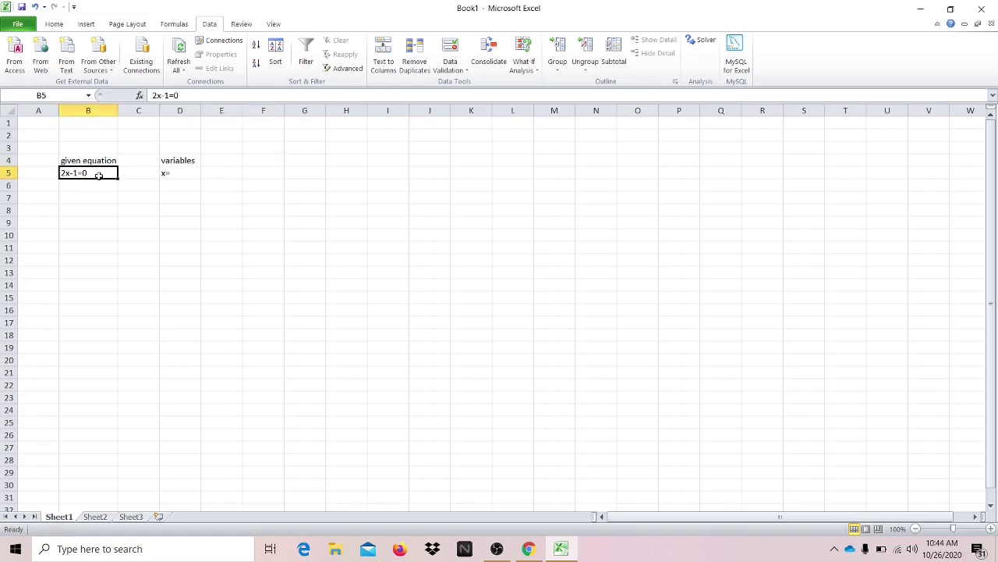
left_click(258, 162)
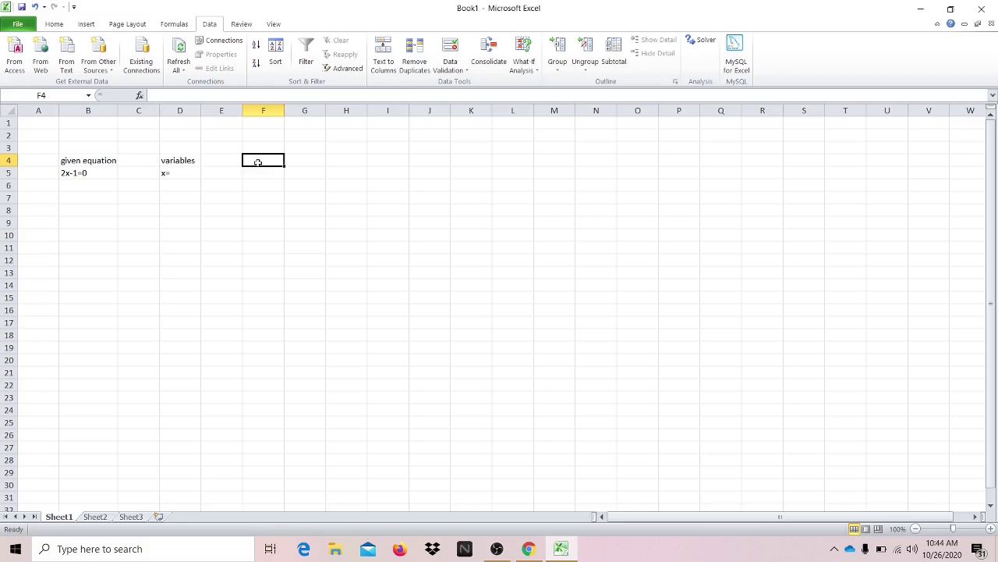
type("equation")
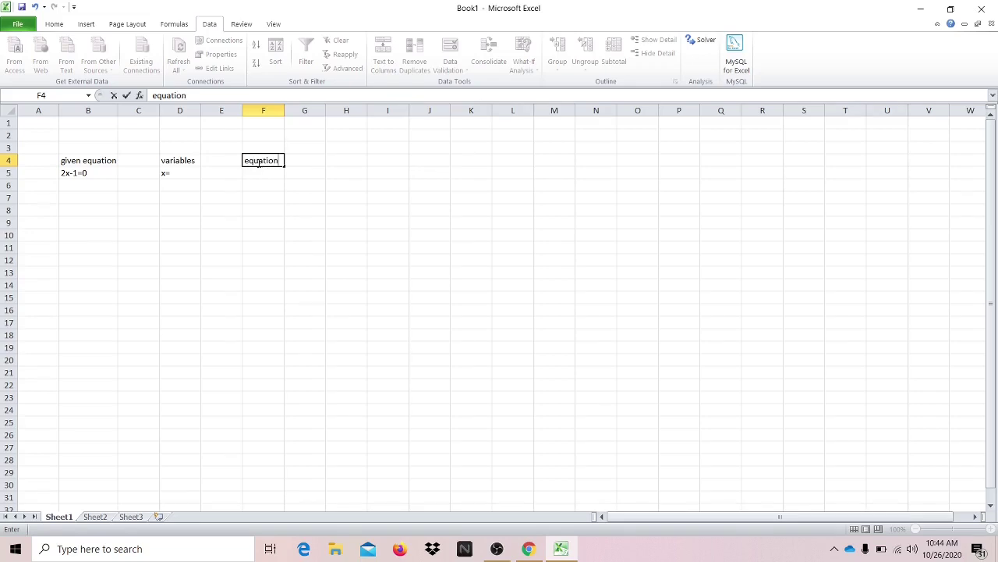
left_click(264, 172)
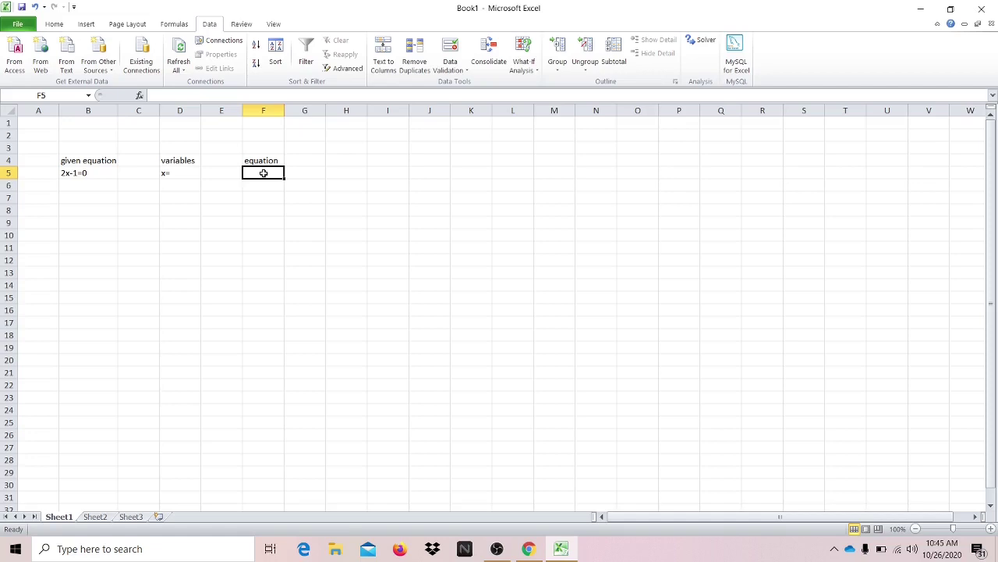
type("=")
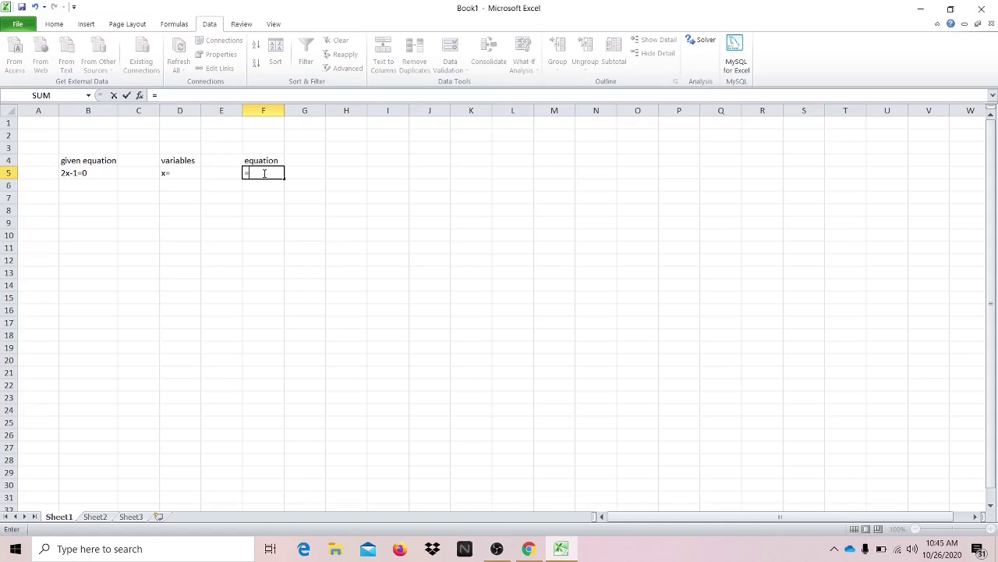
type("2*")
left_click(220, 171)
type("-1")
key("Return")
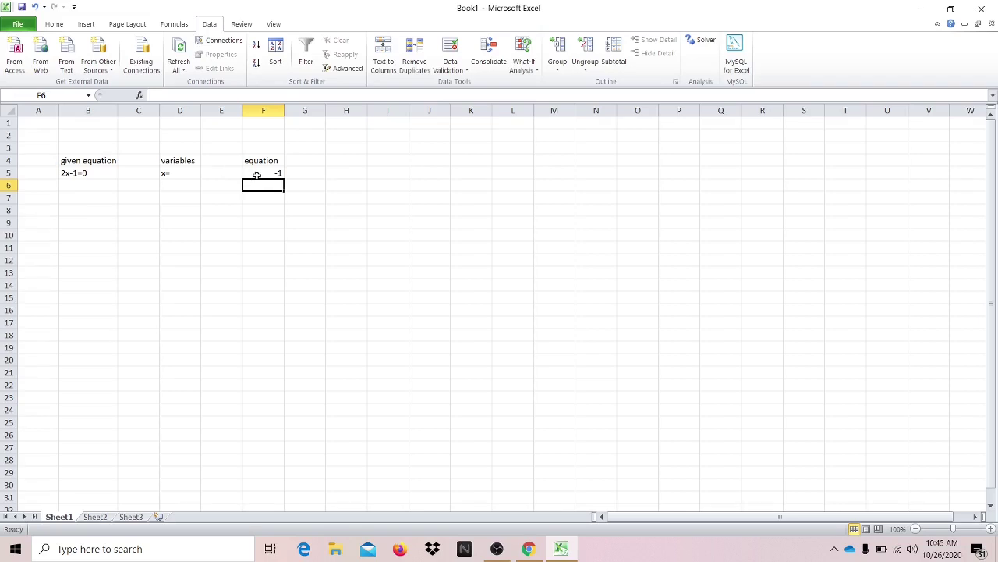
left_click(257, 175)
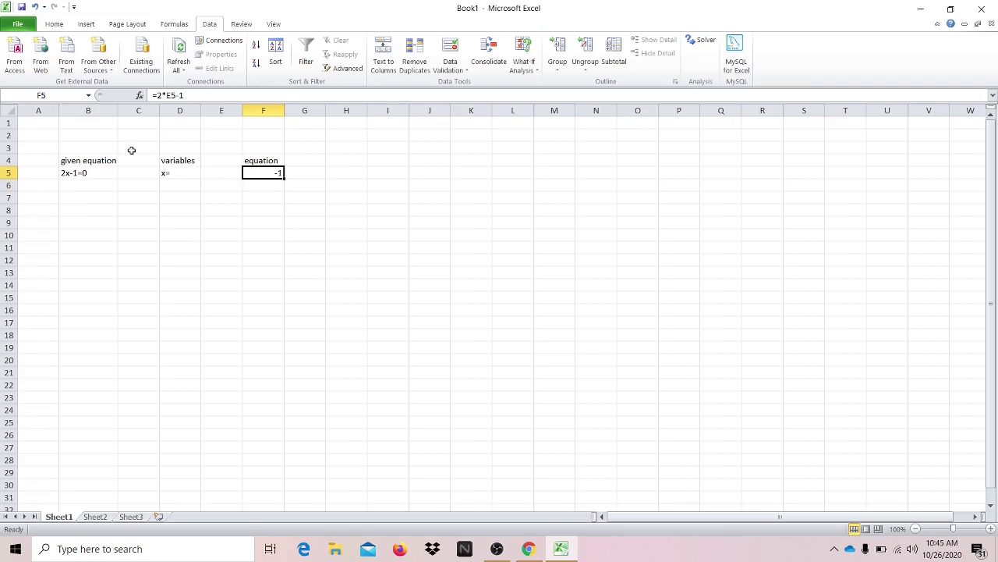
Add the heading "constraints" in H4 and enter 0 in H5 as the equation's right-hand side
left_click(89, 172)
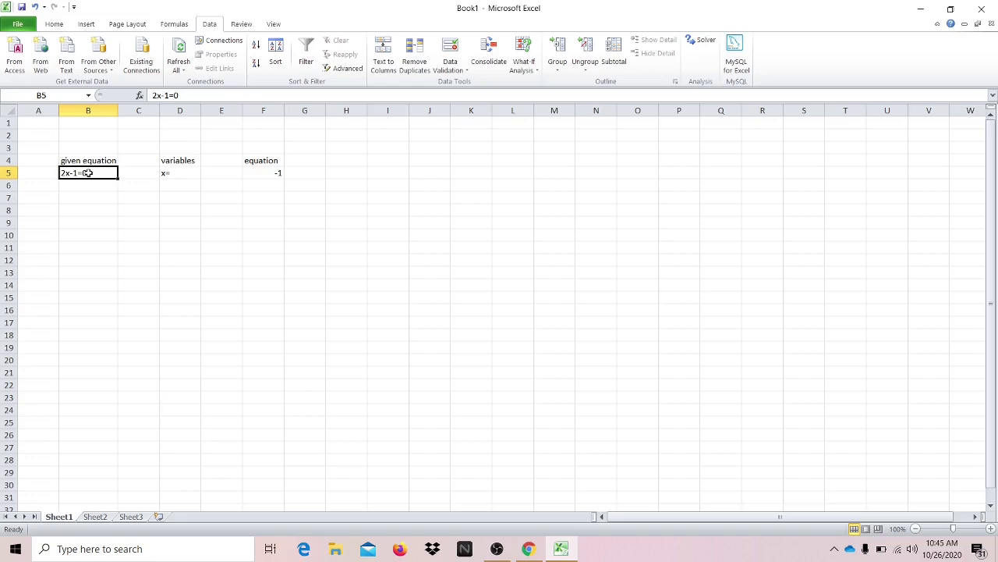
left_click(346, 160)
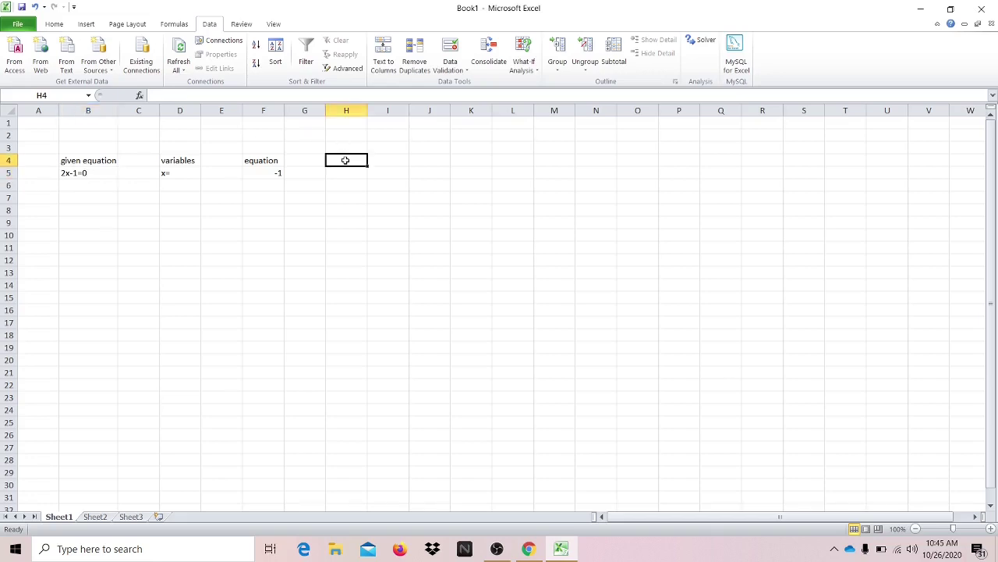
type("constraints")
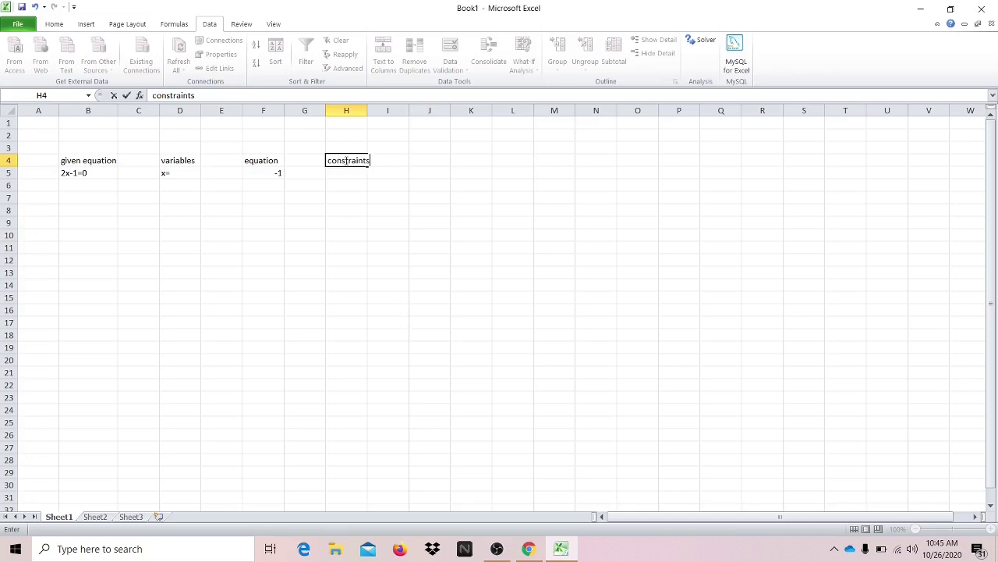
key("Return")
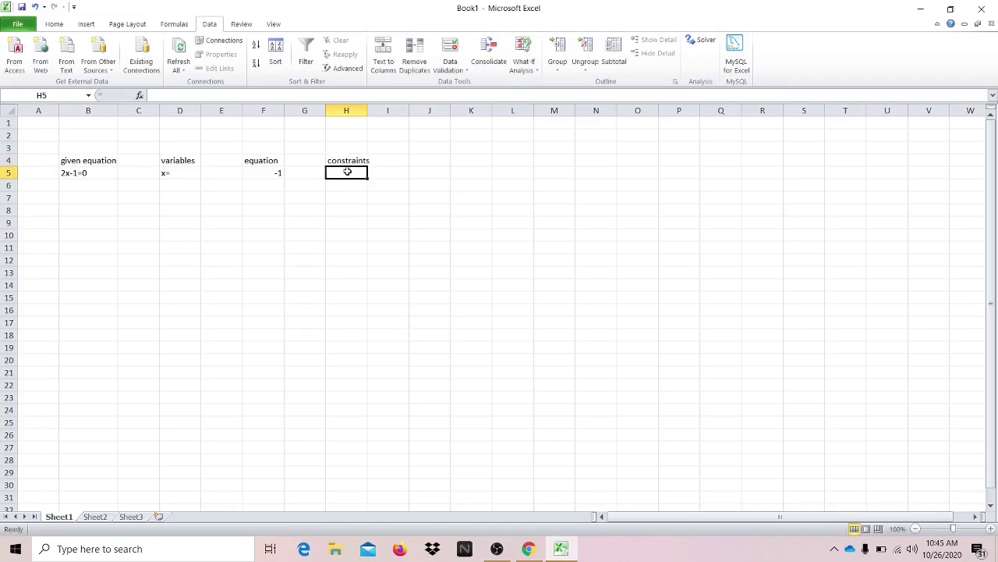
type("0")
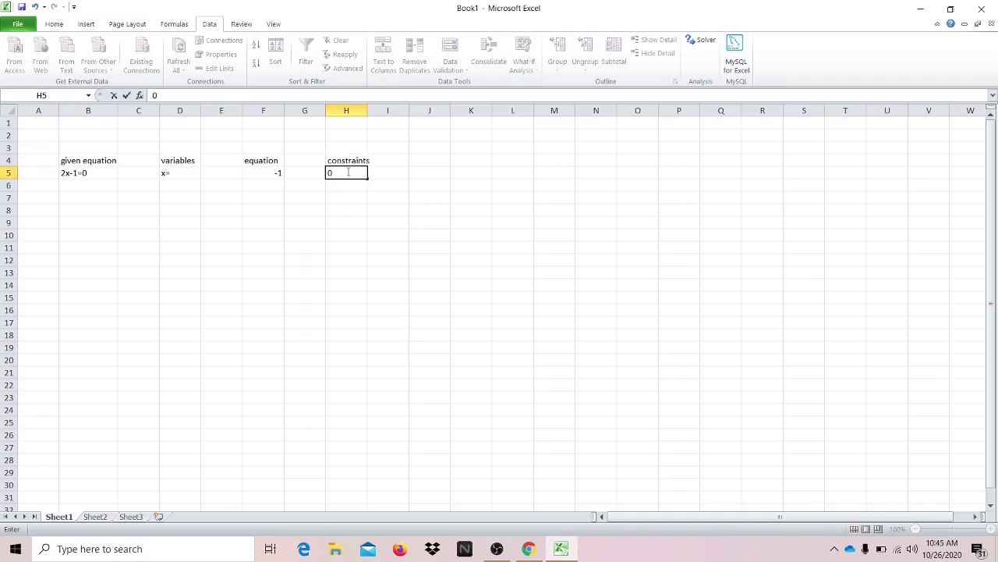
left_click(293, 244)
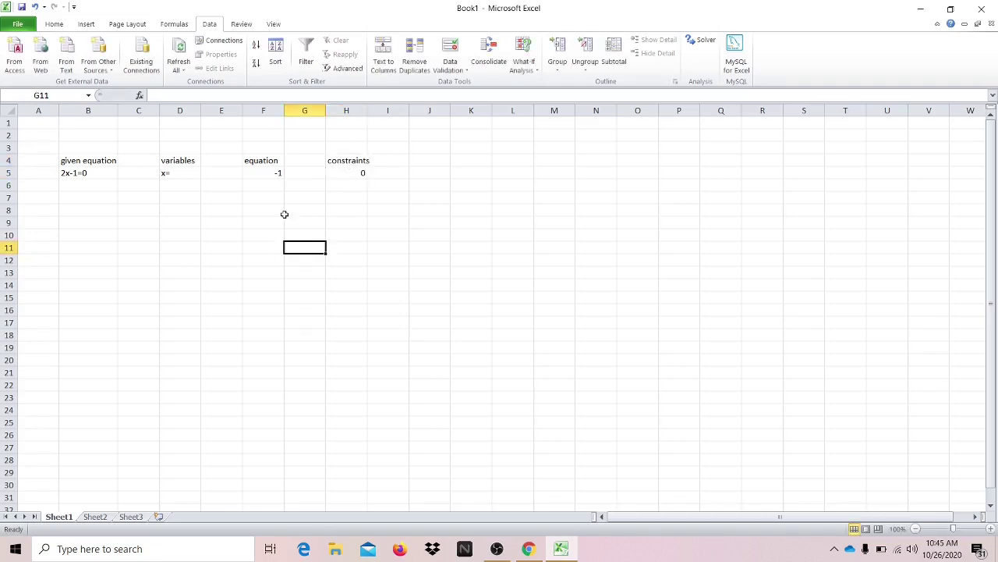
Open Solver with F5 selected and reset all its options and cell selections, keeping the worksheet data in view
left_click(272, 172)
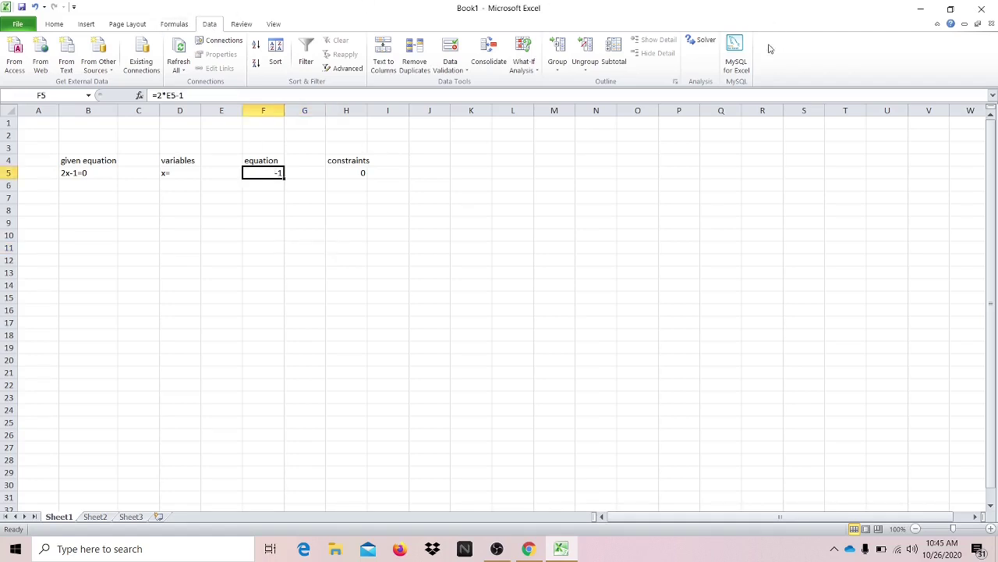
left_click(700, 43)
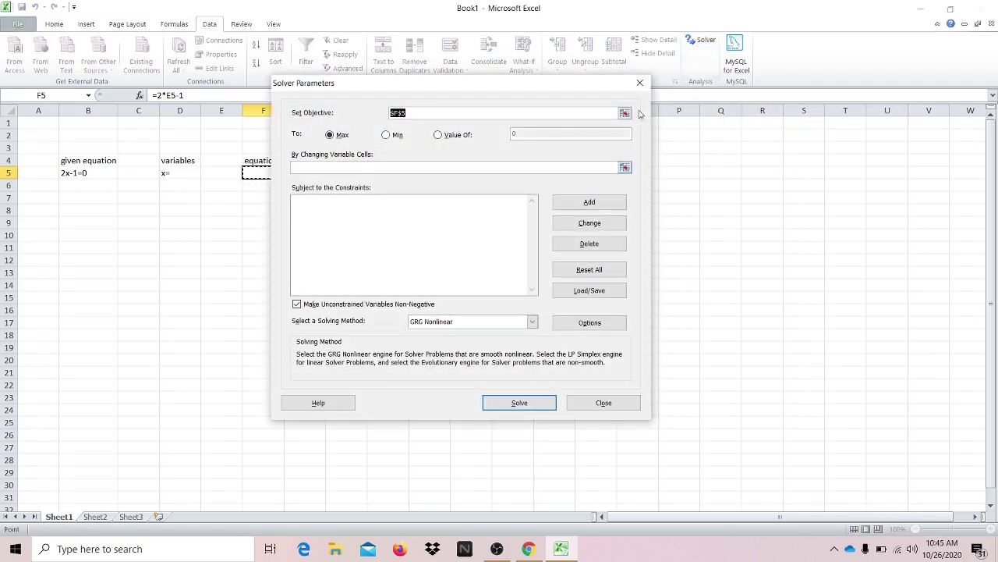
left_click(612, 273)
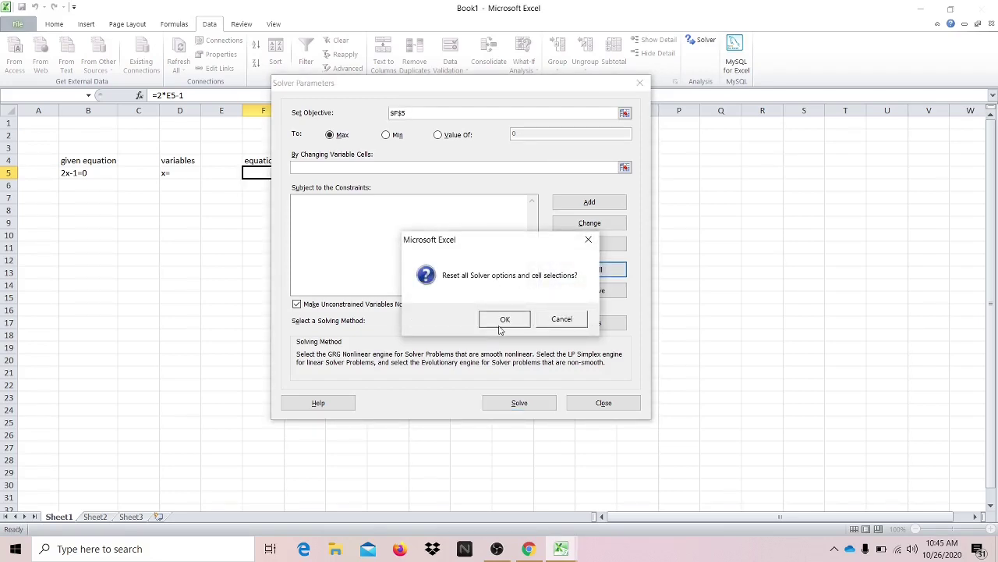
left_click(503, 326)
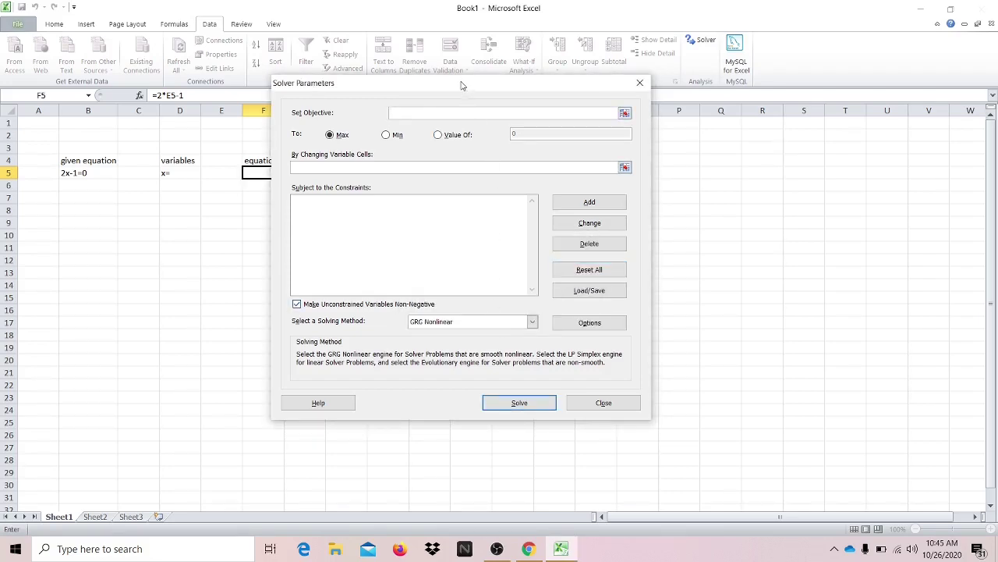
left_click_drag(461, 85, 625, 110)
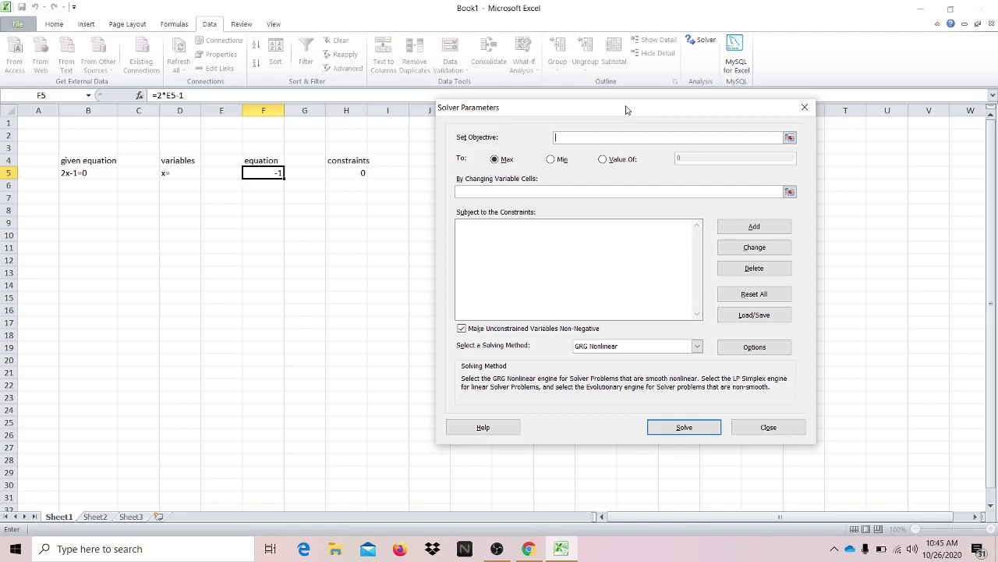
Set the Solver objective to cell F5 with a target value of 0
left_click(273, 175)
left_click(605, 160)
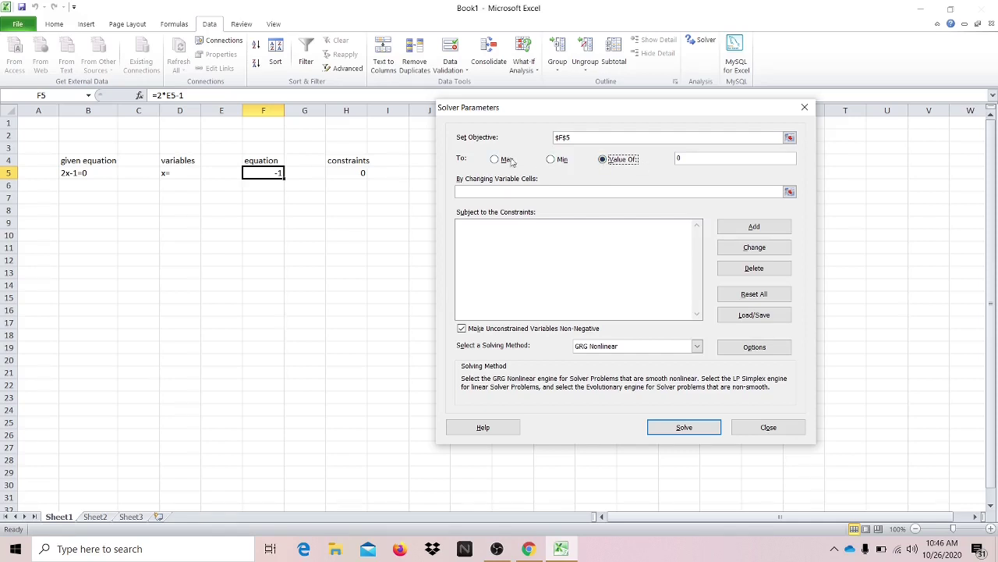
left_click(705, 157)
Make E5 the changing variable cell and turn off the non-negative restriction on unconstrained variables
left_click(633, 189)
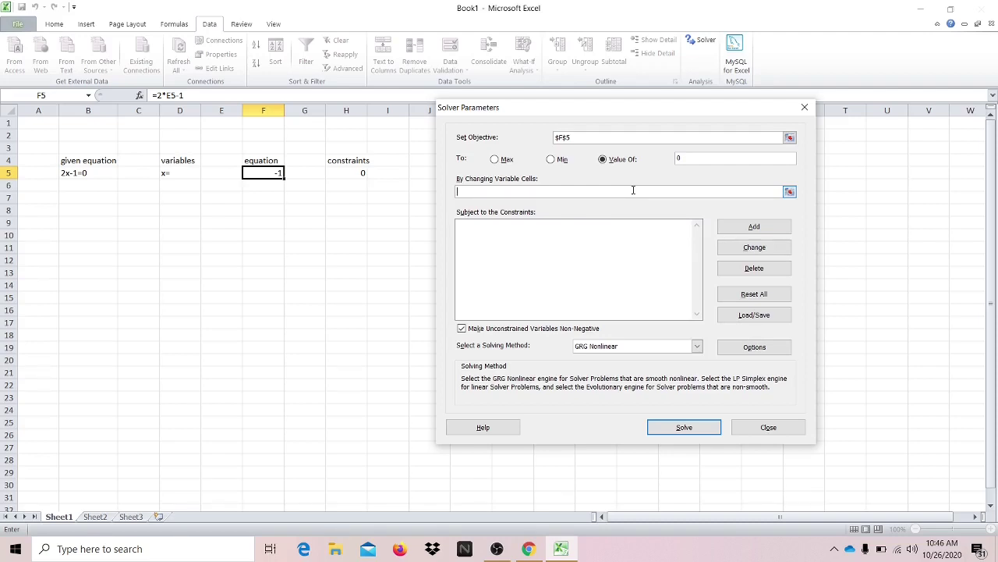
left_click(219, 174)
left_click(463, 329)
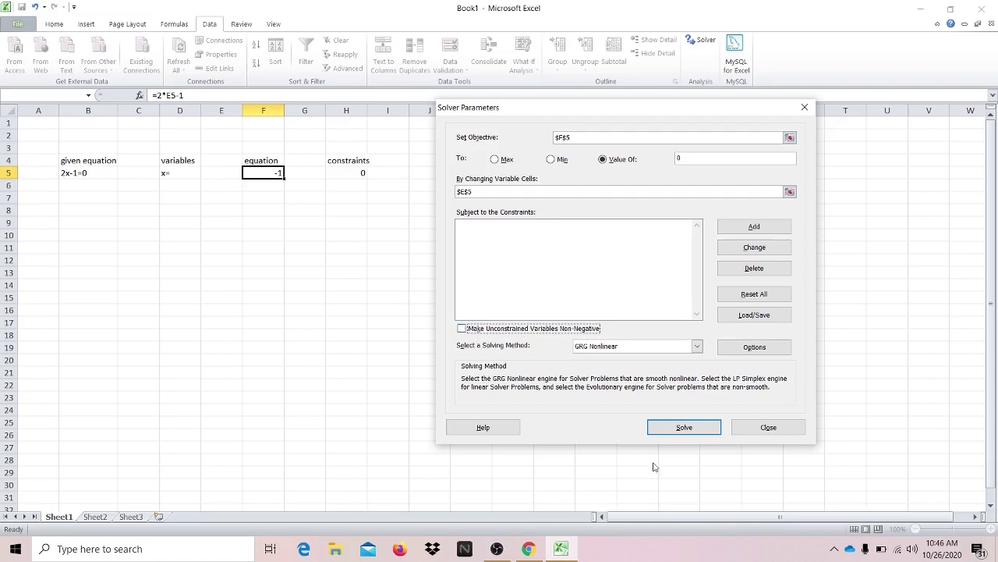
Run Solver, keep its solution, and review the x value in E5 against the given equation in B5
left_click(688, 431)
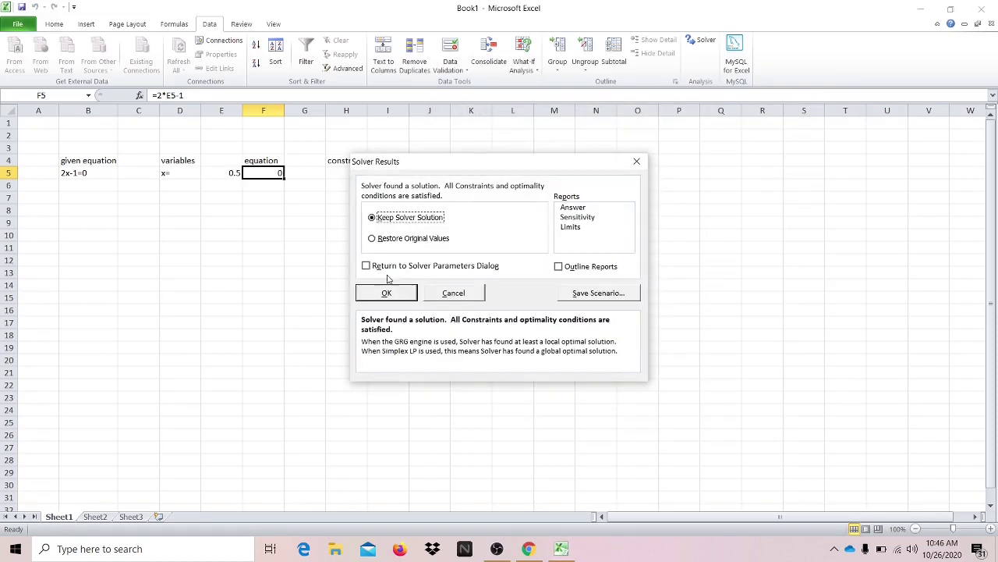
left_click(388, 291)
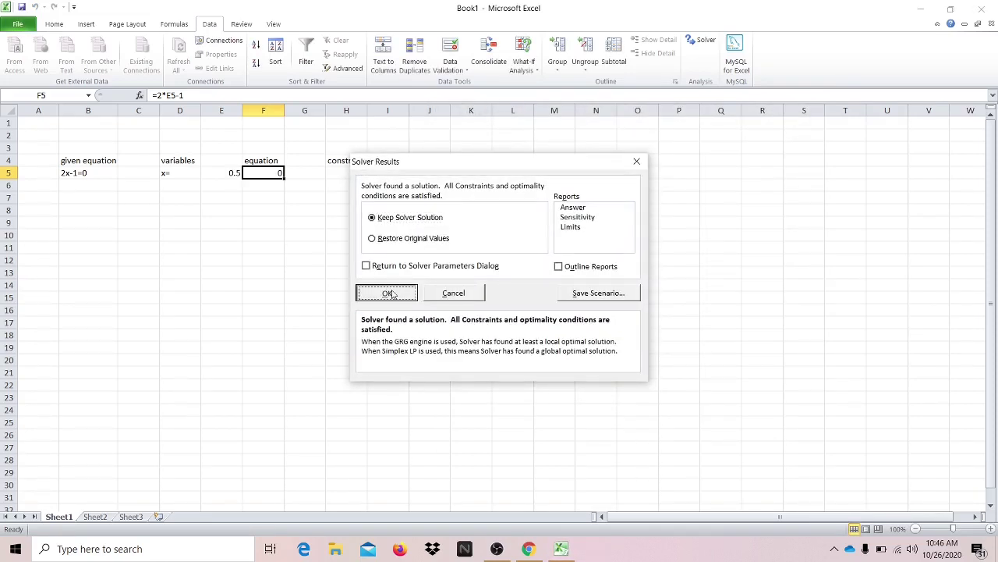
left_click(226, 173)
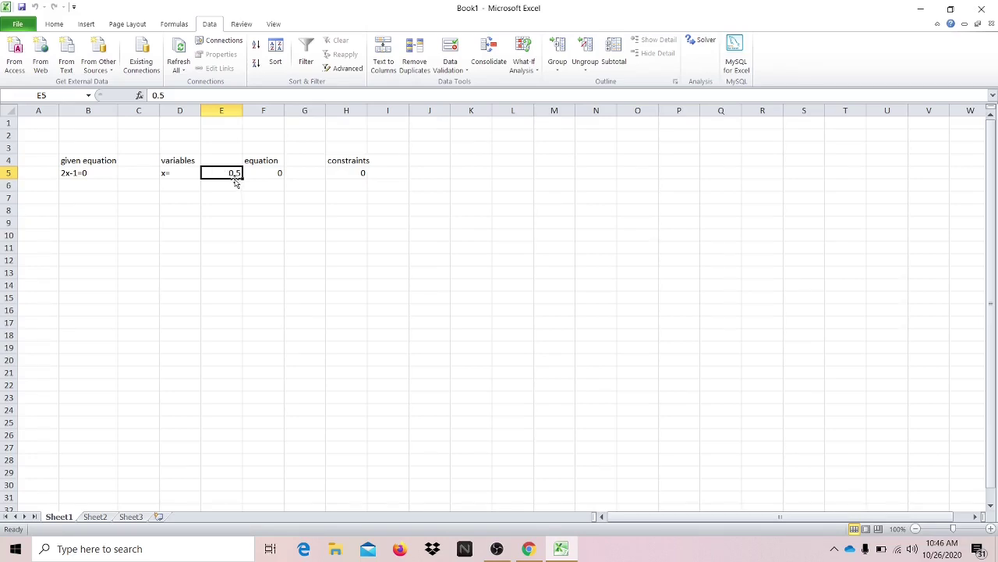
left_click(87, 175)
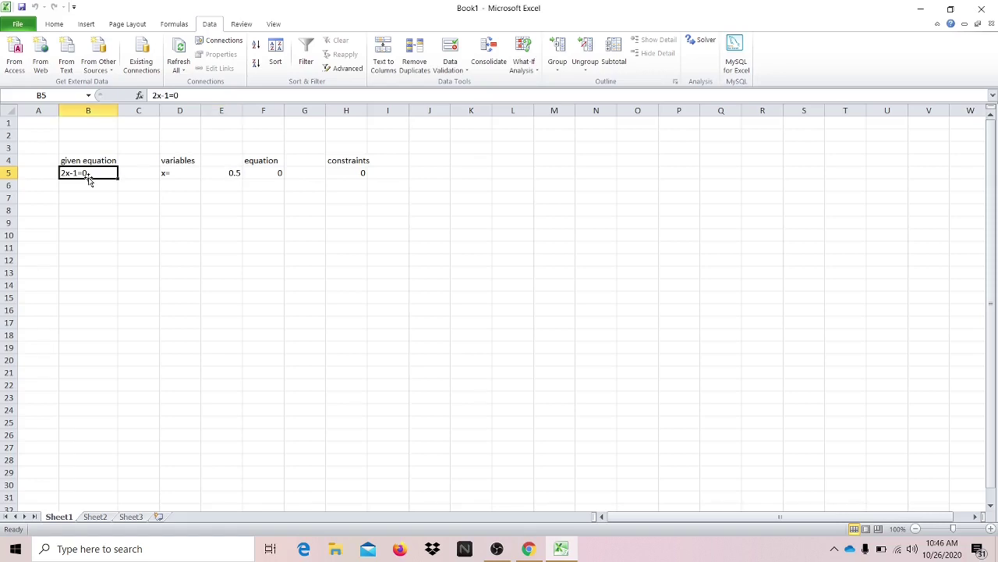
left_click(213, 175)
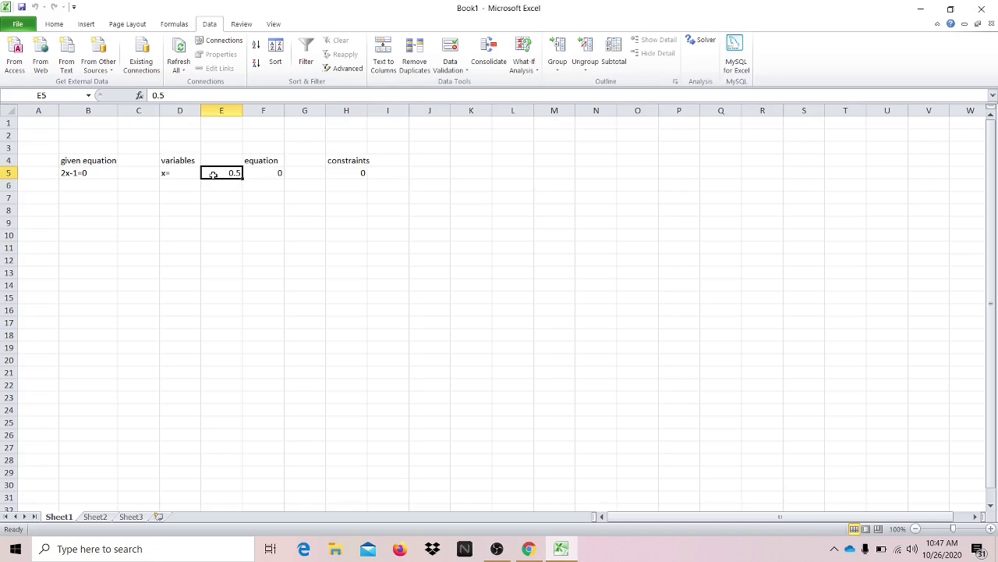
Clear the contents of B5:H5, keeping the headings in row 4
left_click(81, 173)
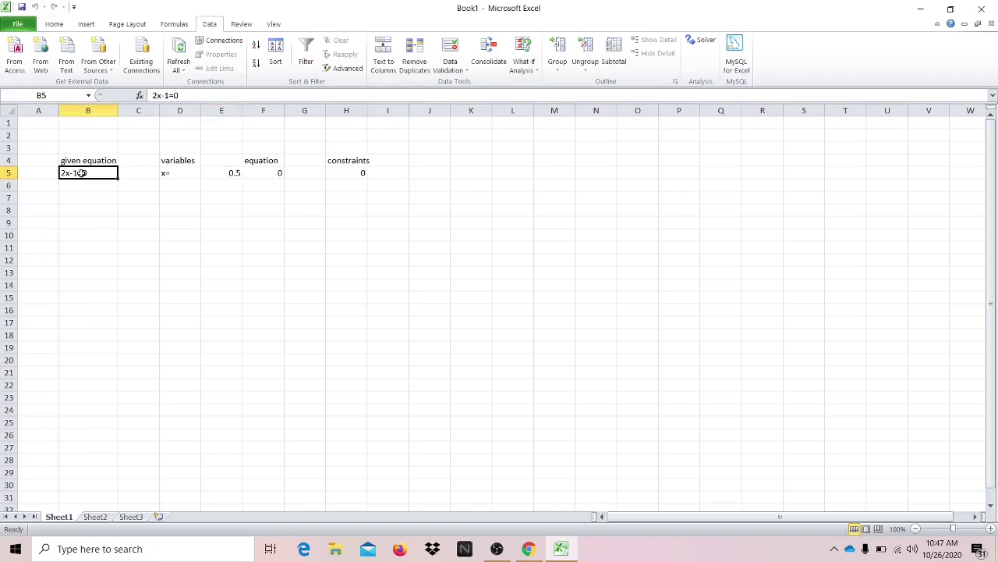
left_click_drag(81, 173, 363, 172)
key("Delete")
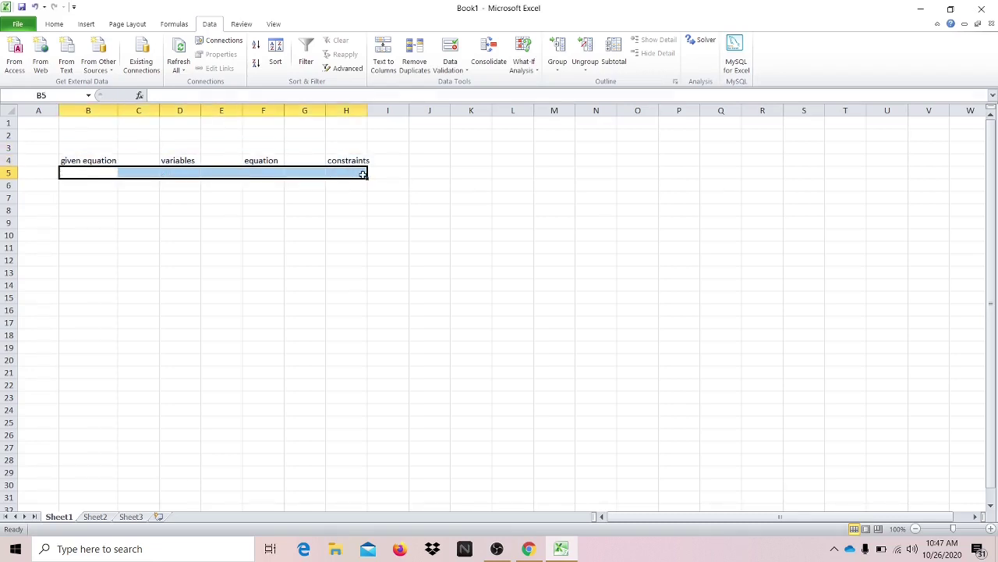
Enter the given equations 2x+3y=7 in B5 and 3x+8y=9 in B6
left_click(96, 173)
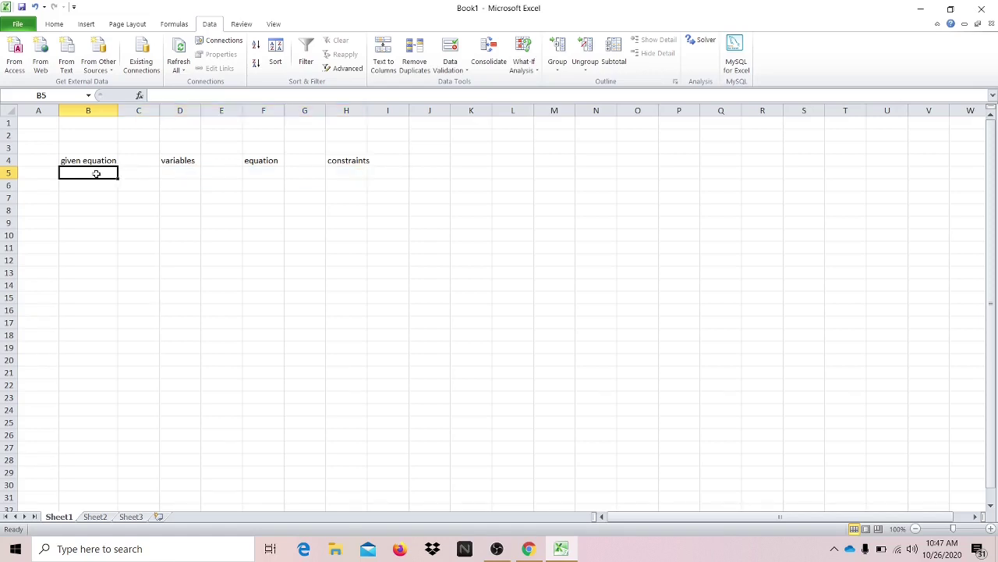
type("2x")
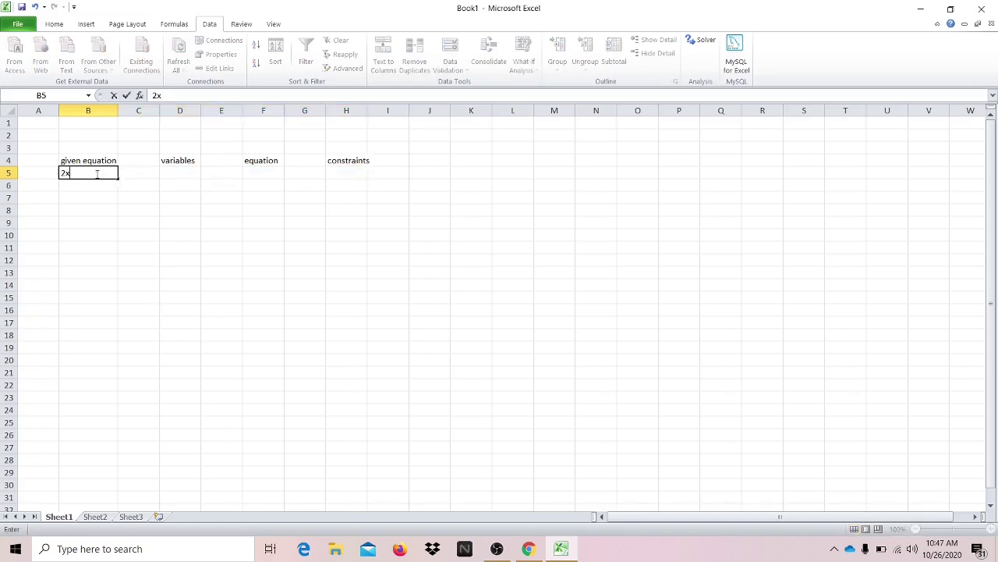
type("+3y=7")
key("Return")
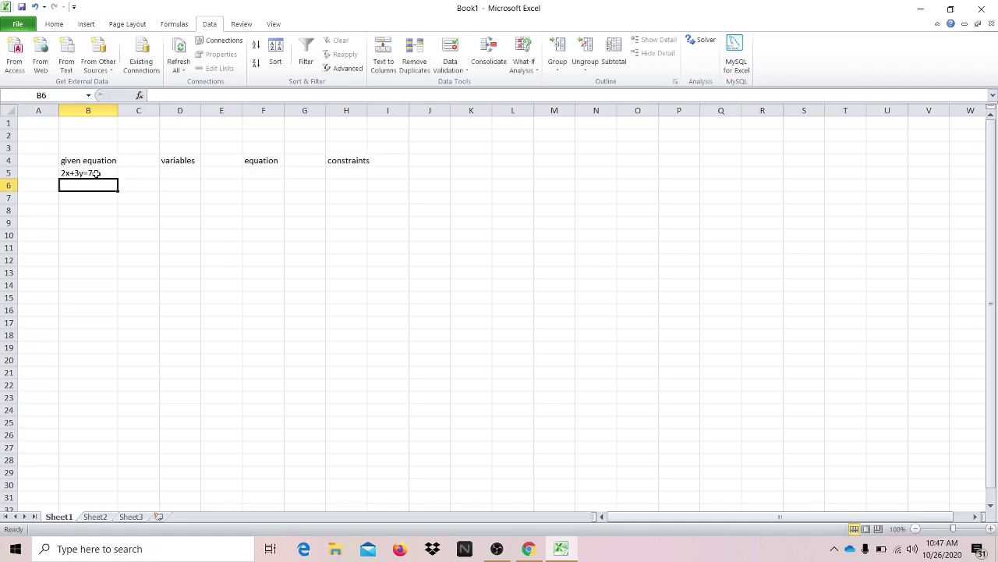
type("3x")
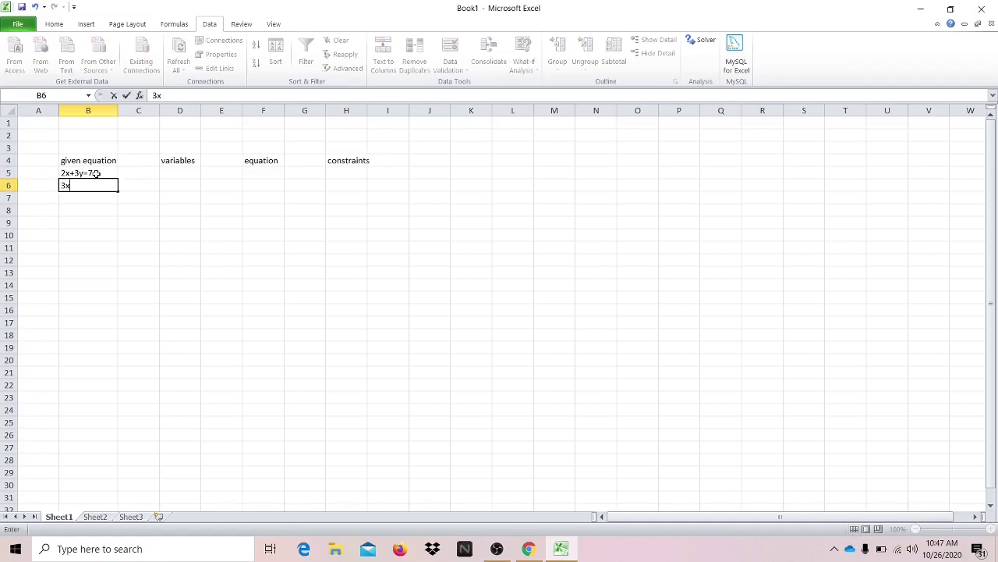
type("+8y=9")
left_click(98, 220)
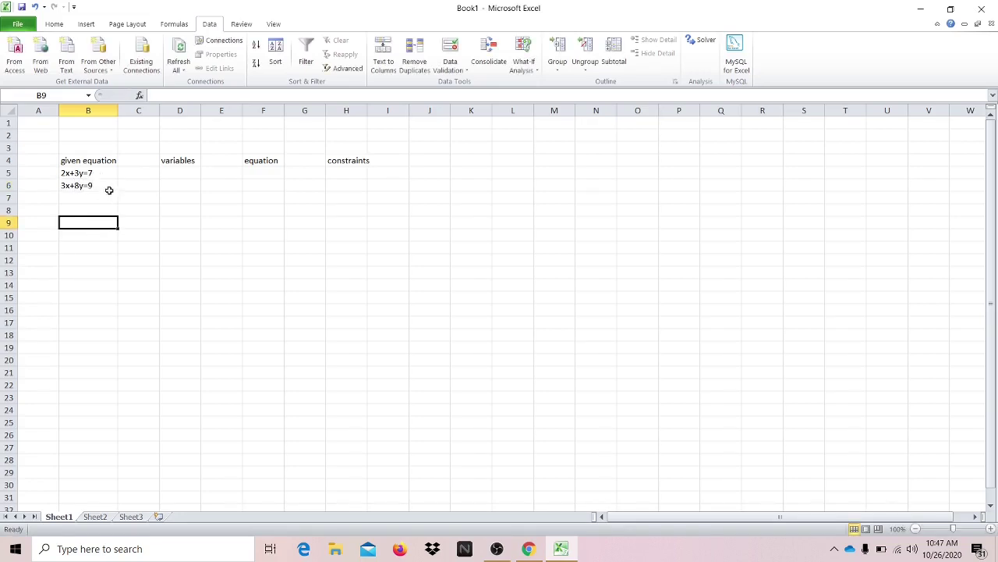
left_click(104, 187)
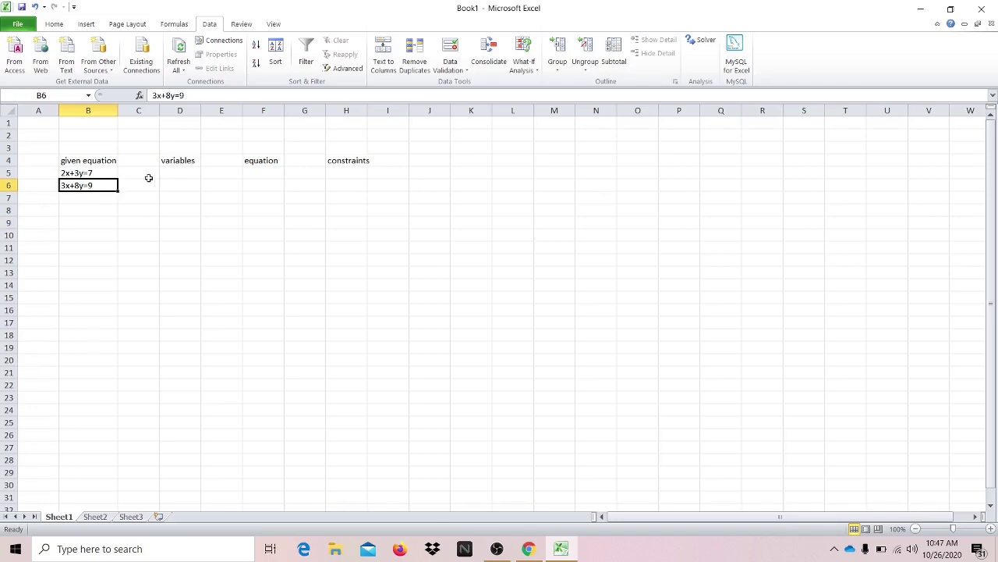
Label the variables "x=" in D5 and "y=" in D6, leaving E5 and E6 empty for their values
left_click(182, 175)
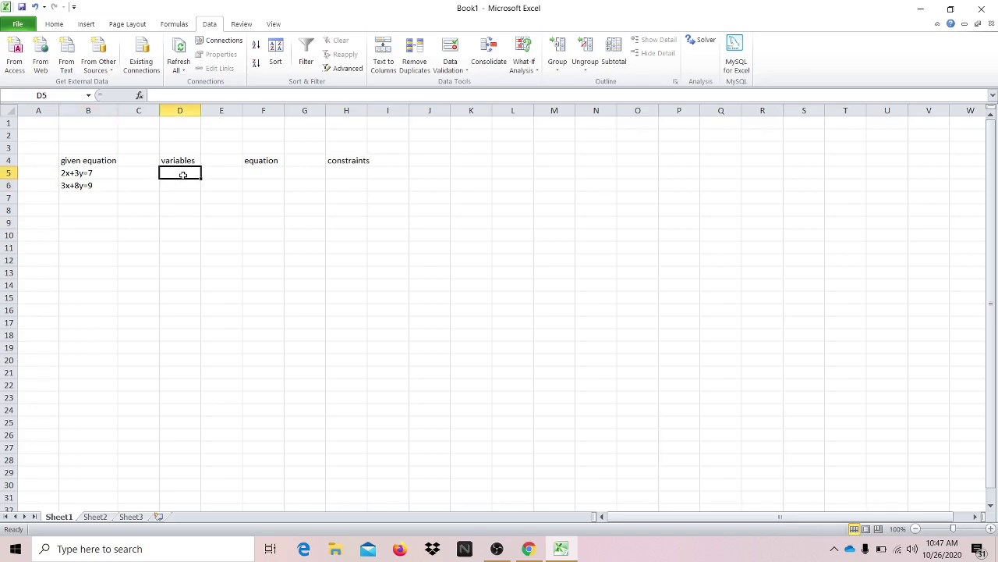
type("x=")
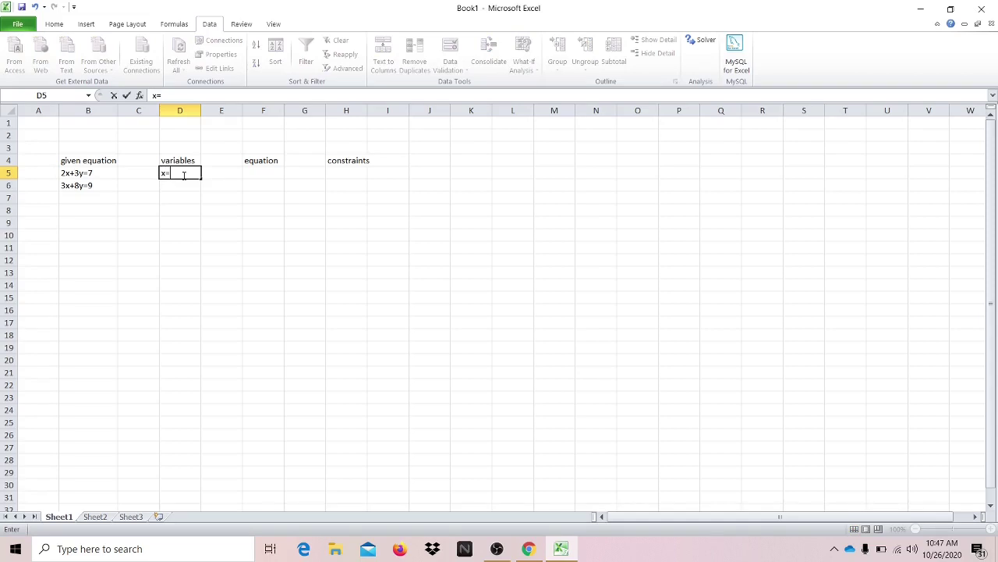
left_click(180, 188)
type("y=")
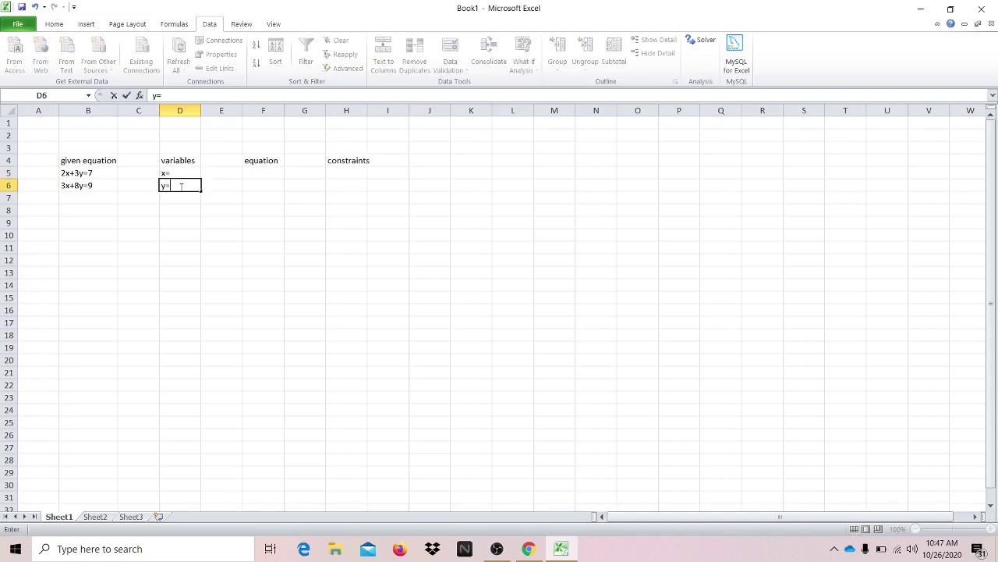
left_click(221, 174)
left_click(221, 186)
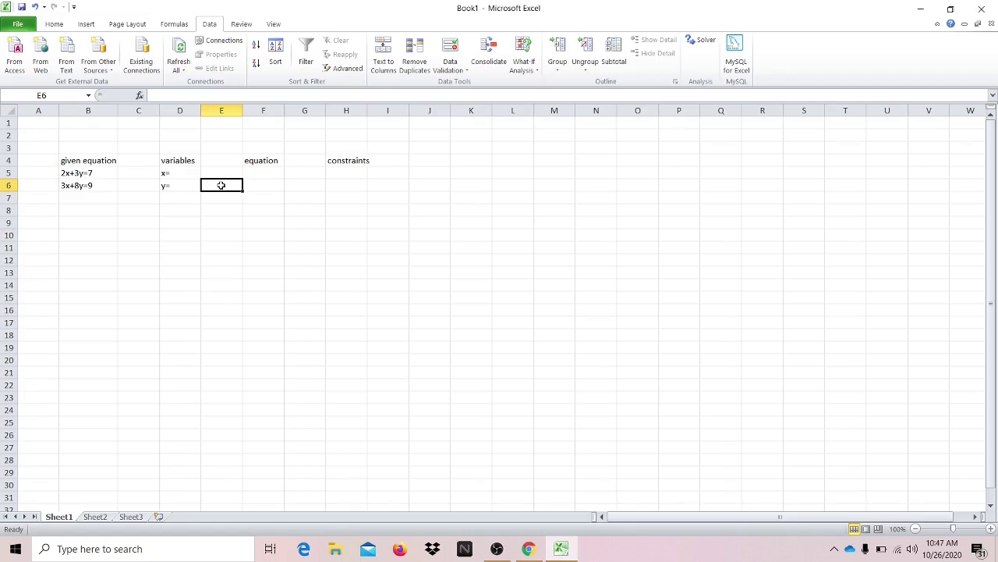
Enter the first equation's formula =2*E5+3*E6 in F5
left_click(265, 173)
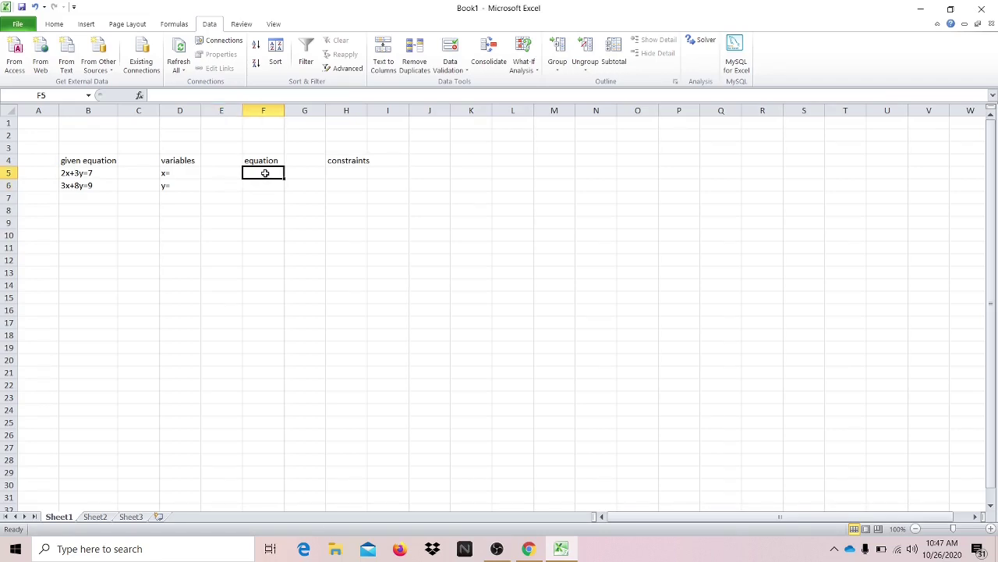
type("=2*")
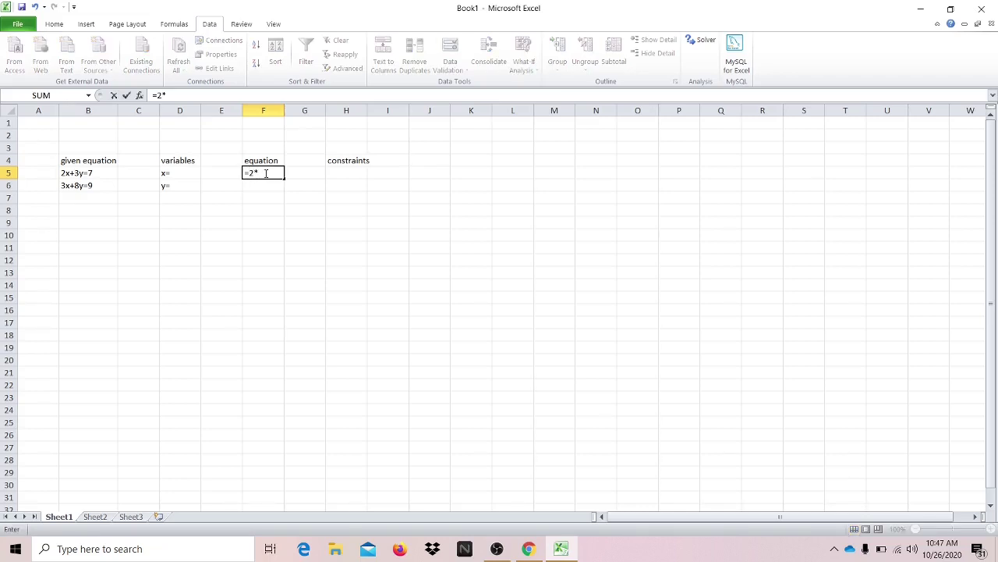
left_click(221, 174)
type("+3*")
left_click(219, 188)
key("Return")
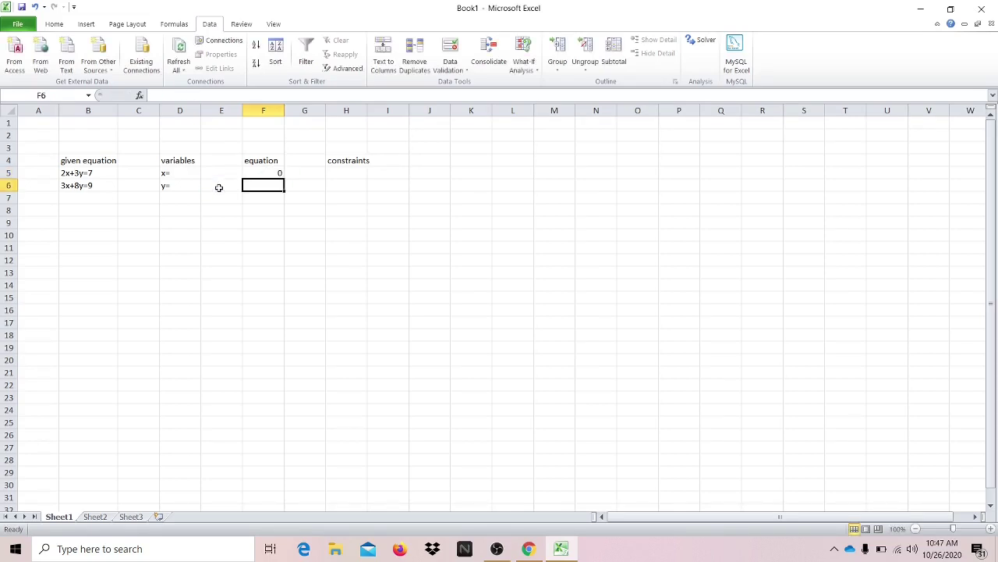
Enter 7 in H5 as the first equation's constraint
left_click(349, 172)
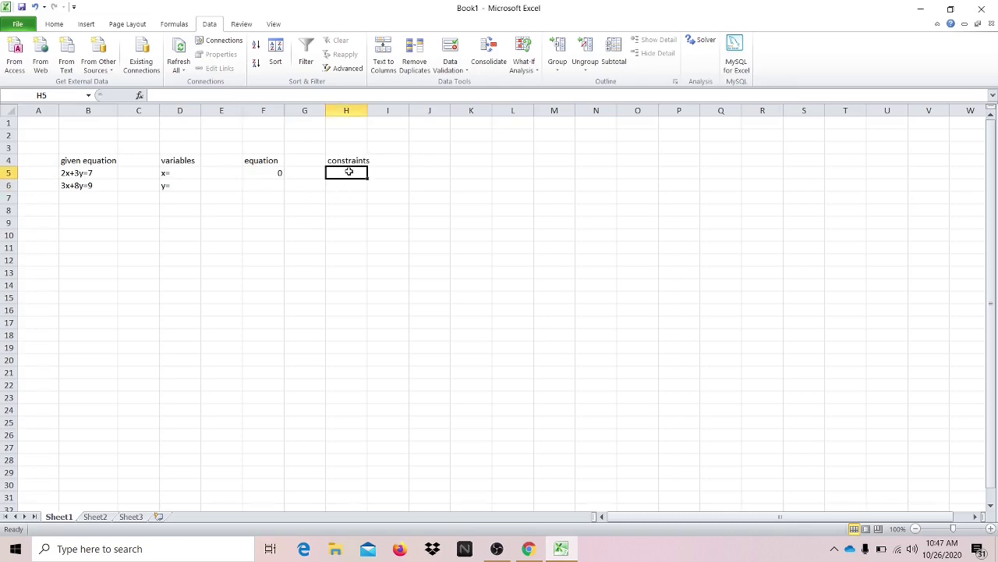
type("7")
key("Return")
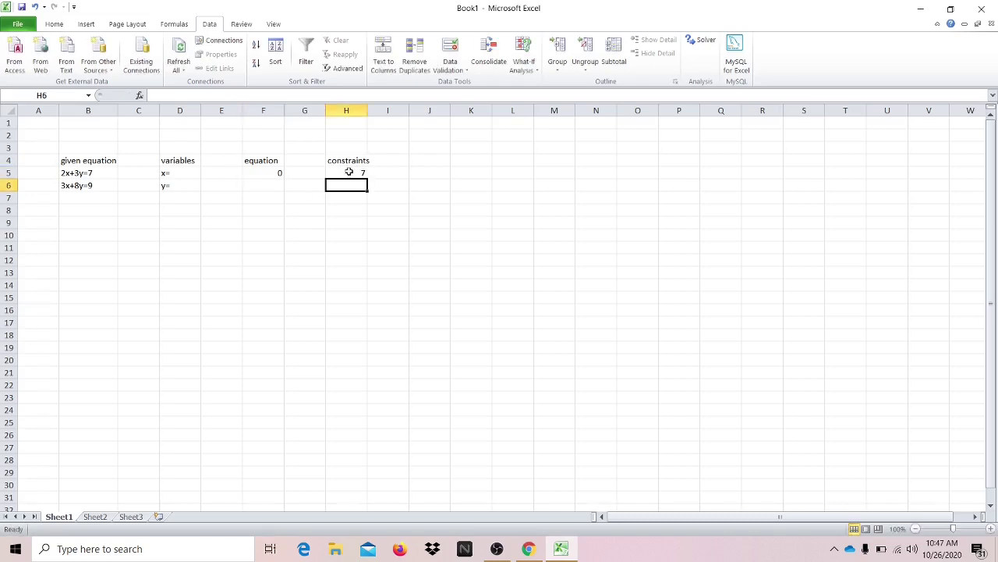
left_click(263, 184)
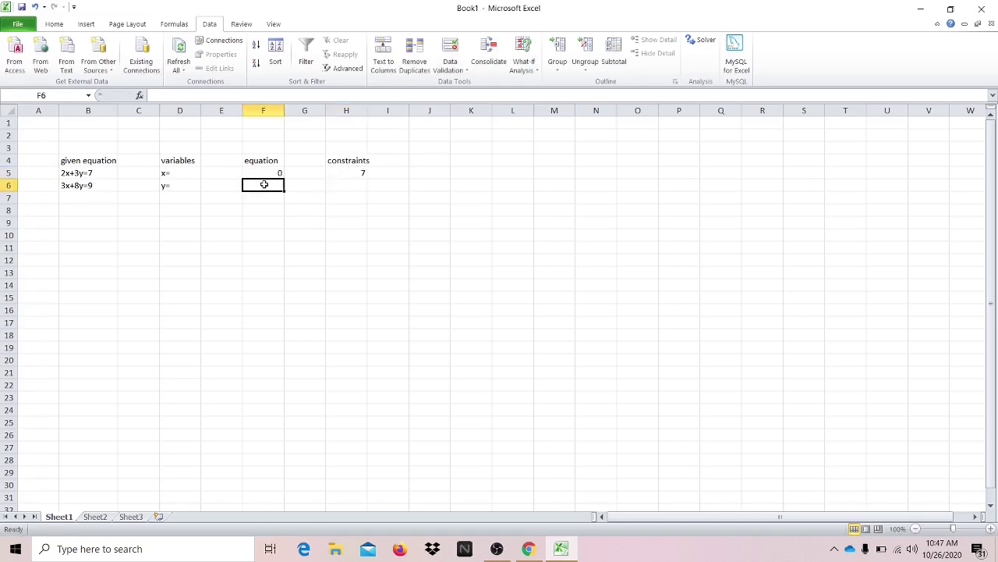
type("3*")
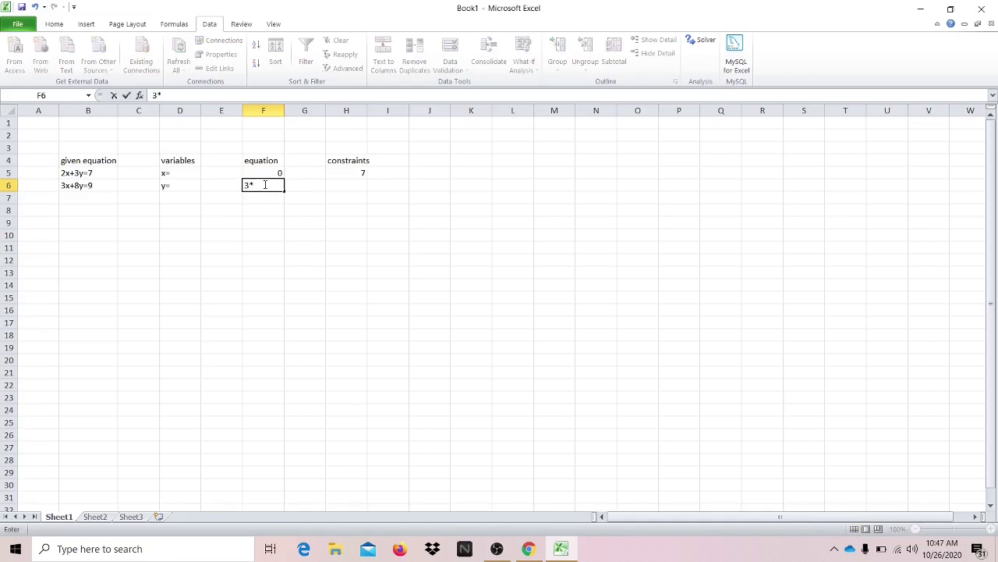
left_click(226, 171)
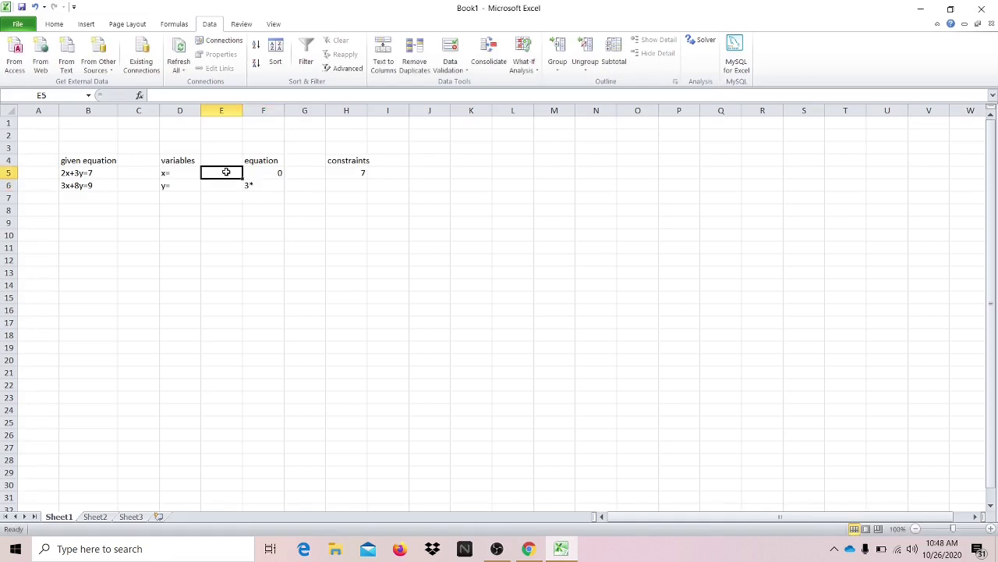
Enter the second equation's formula =3*E5+8*E6 in F6
left_click(252, 185)
type("=")
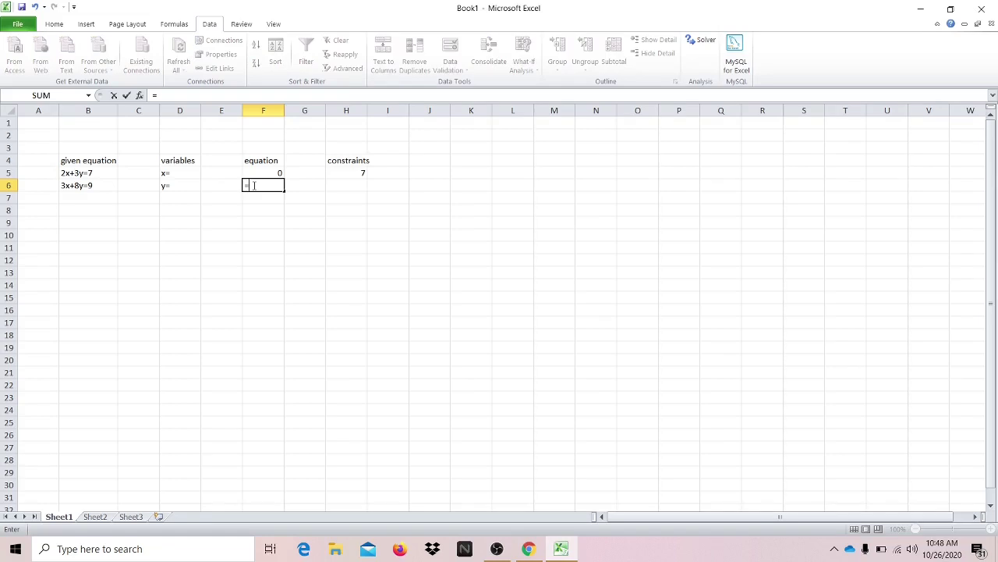
type("3*")
left_click(209, 172)
type("+8*")
left_click(210, 186)
key("Return")
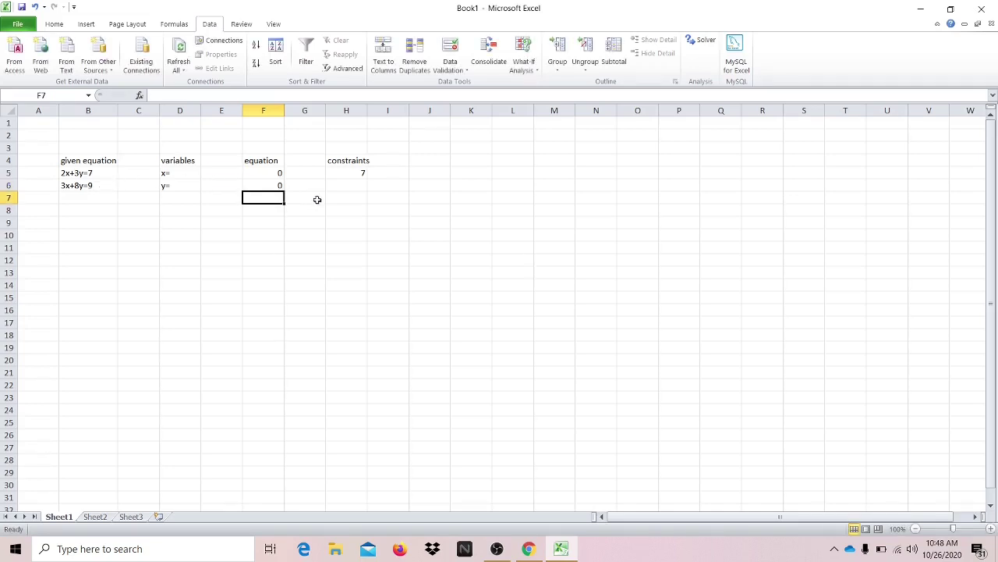
Enter 9 in H6 as the second equation's constraint
left_click(351, 186)
type("9")
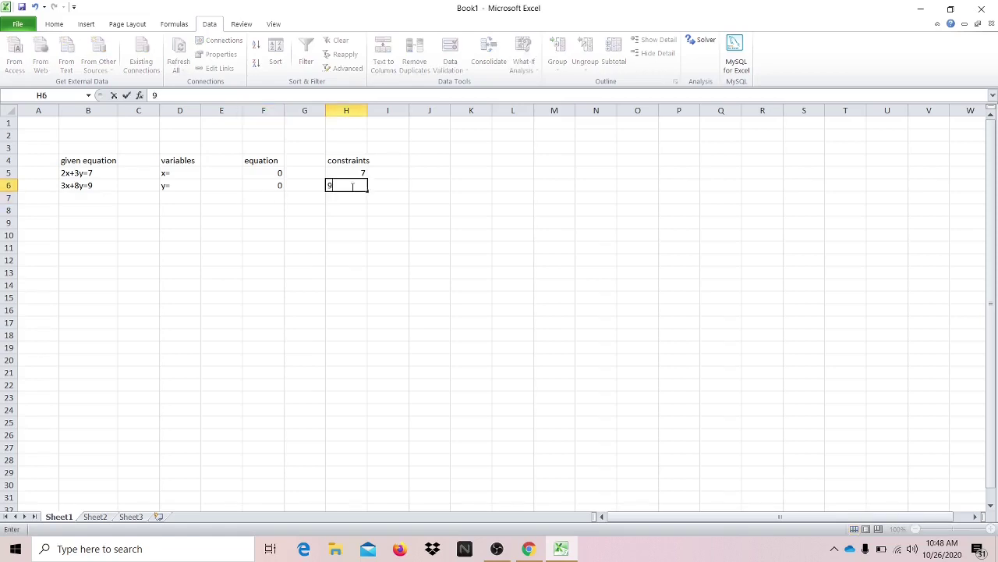
key("Return")
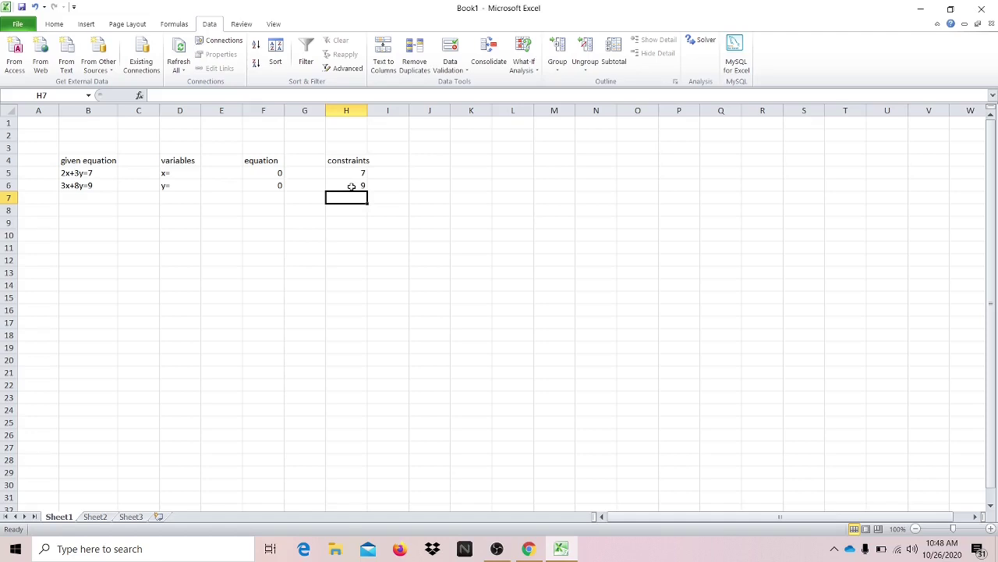
Open Solver with F5 selected and reset all its options and cell selections
left_click(276, 171)
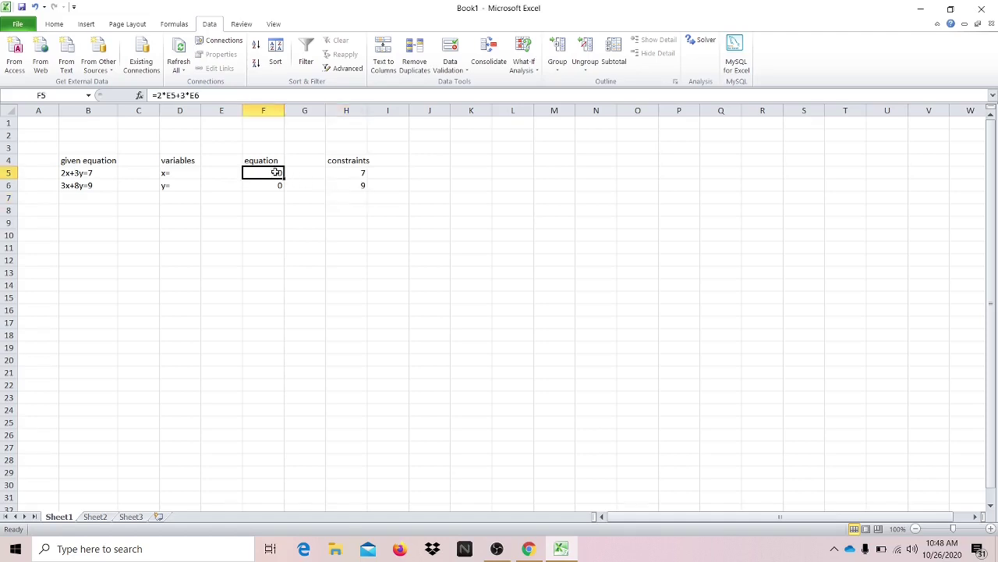
left_click(706, 42)
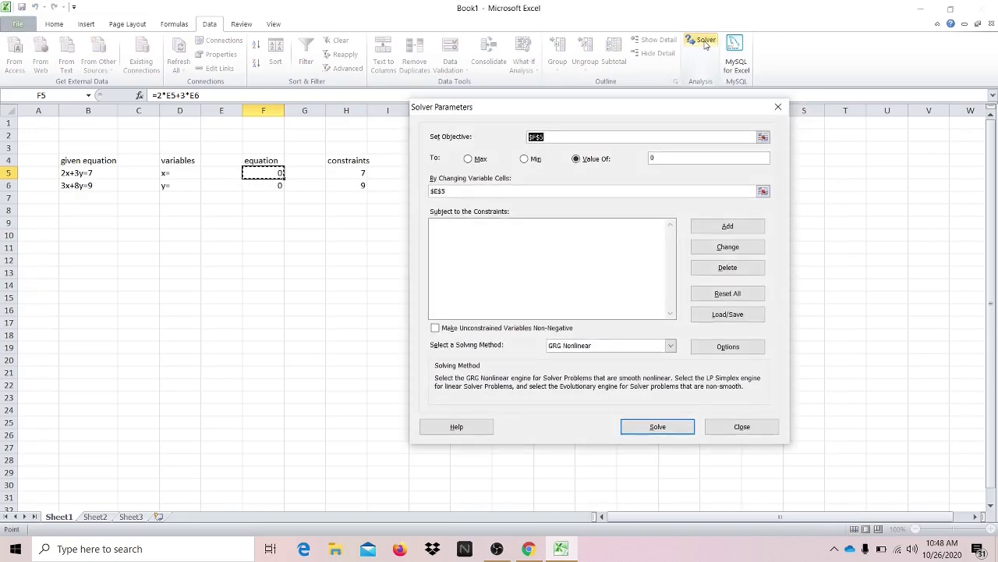
left_click(725, 295)
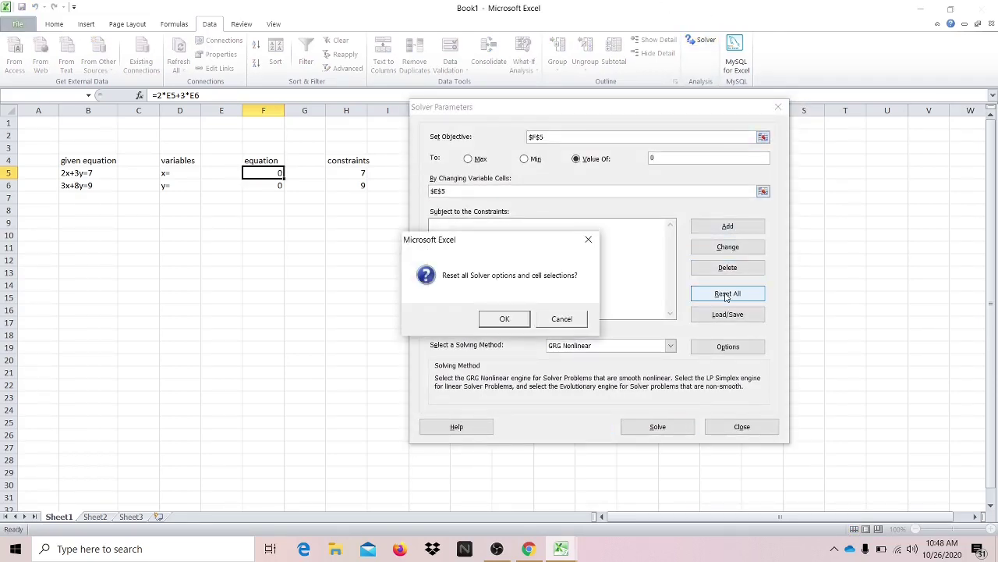
left_click(486, 322)
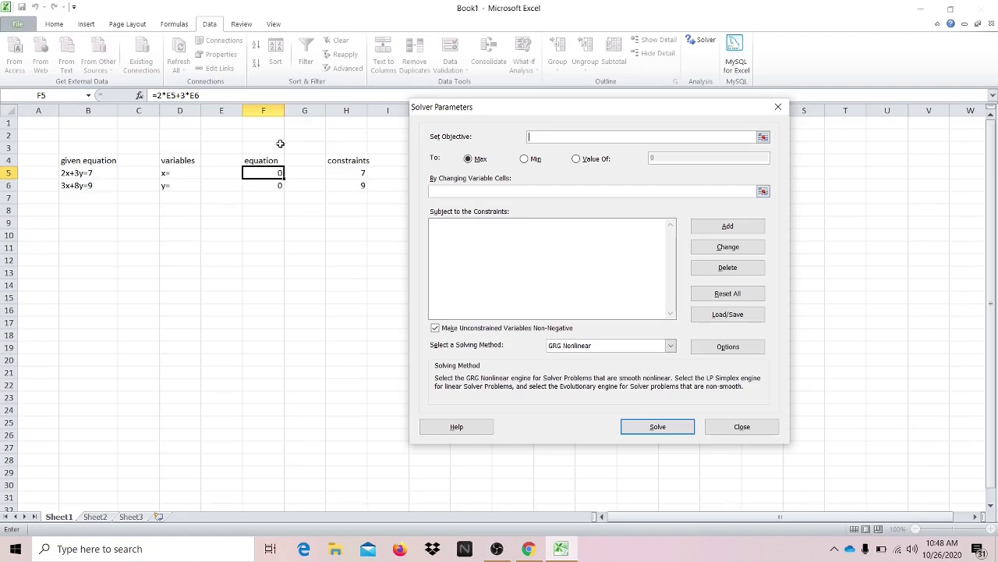
Set the Solver objective to cell F5 with a target value of 7
left_click(278, 174)
left_click(595, 160)
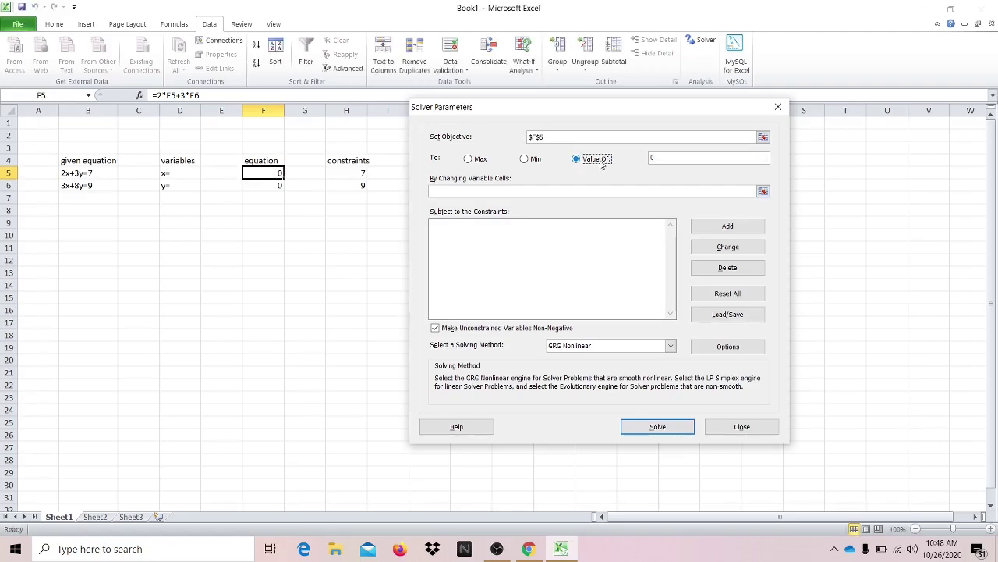
left_click(675, 158)
key("BackSpace")
type("7")
Set the changing variable cells to E5:E6 and turn off Make Unconstrained Variables Non-Negative
left_click(564, 190)
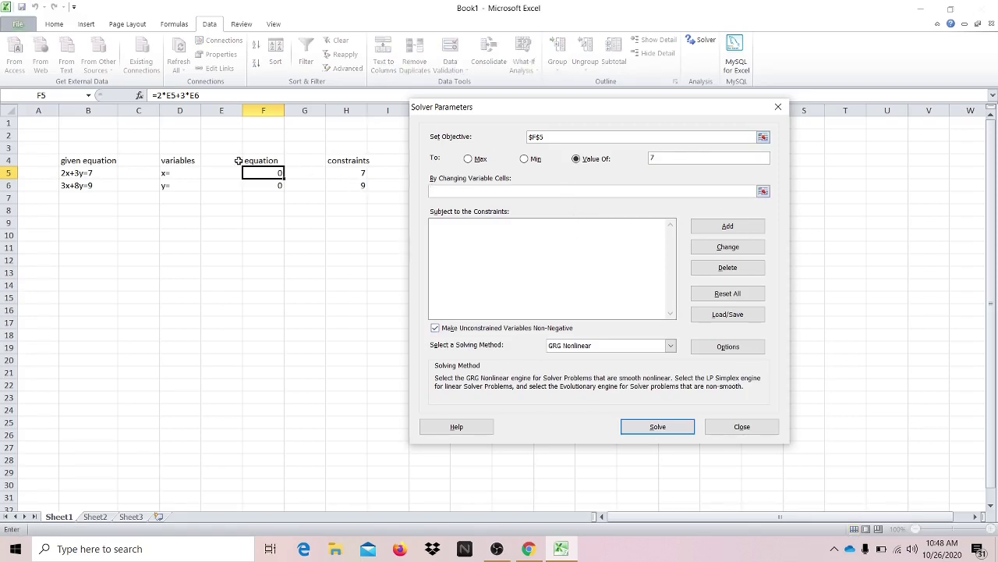
left_click_drag(223, 172, 225, 185)
left_click(436, 329)
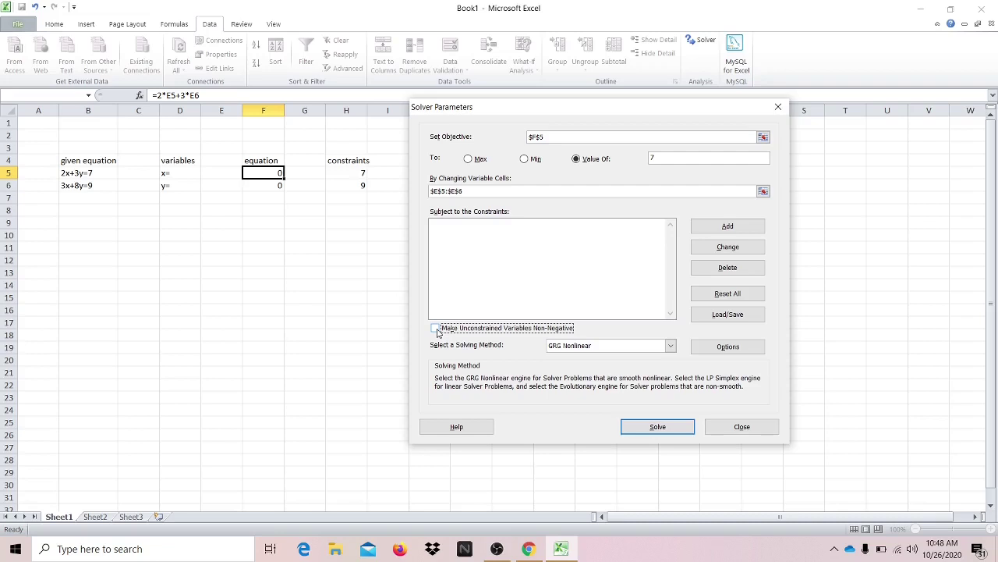
Add the constraint F6 = H6, and solve the model keeping the Solver solution
left_click(714, 225)
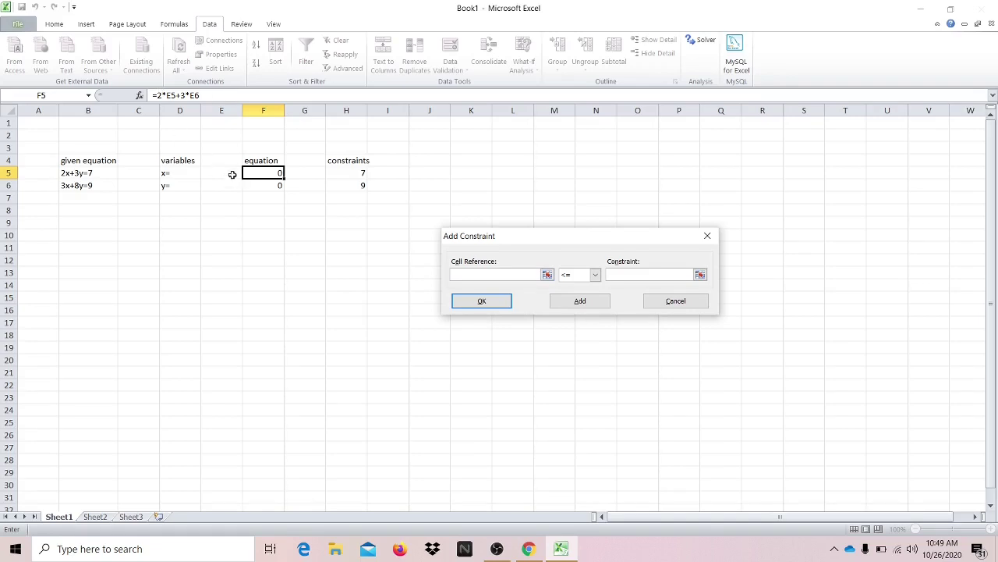
left_click(250, 185)
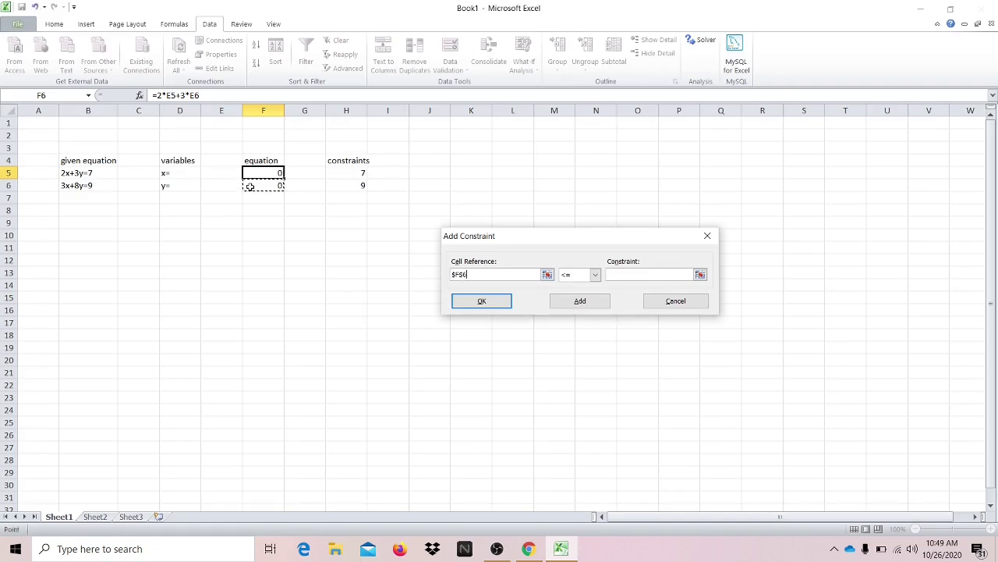
left_click(595, 275)
left_click(576, 294)
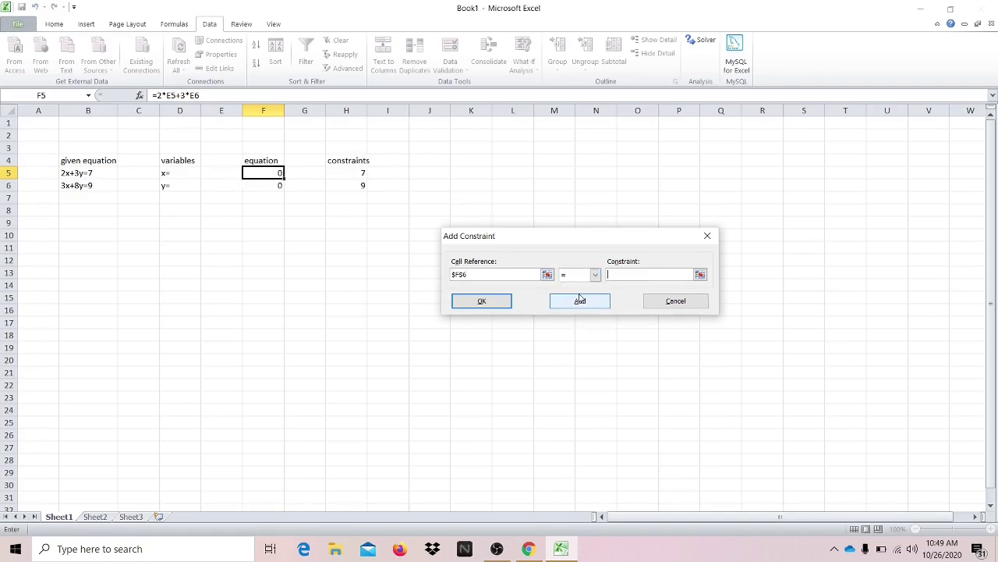
left_click(364, 185)
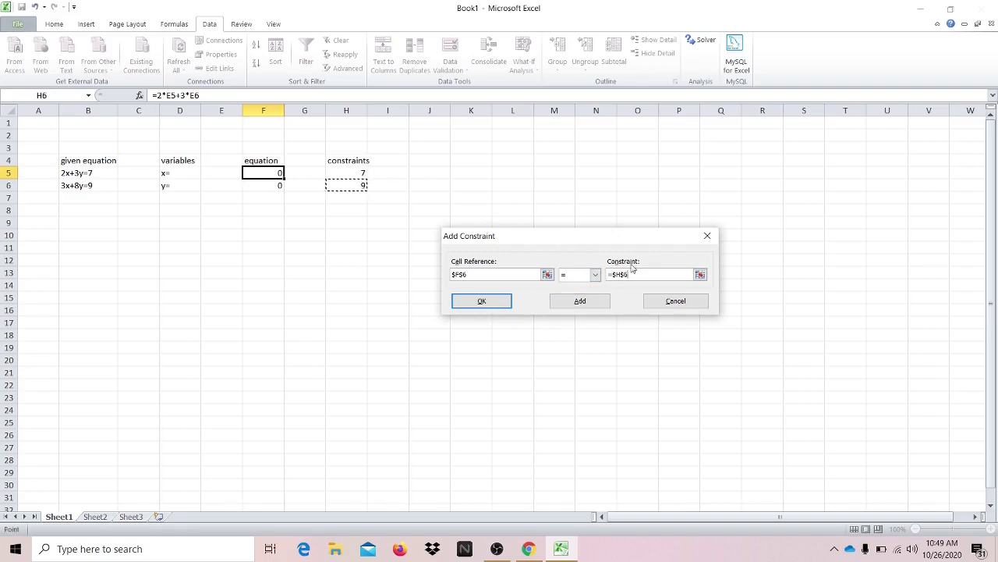
left_click(483, 302)
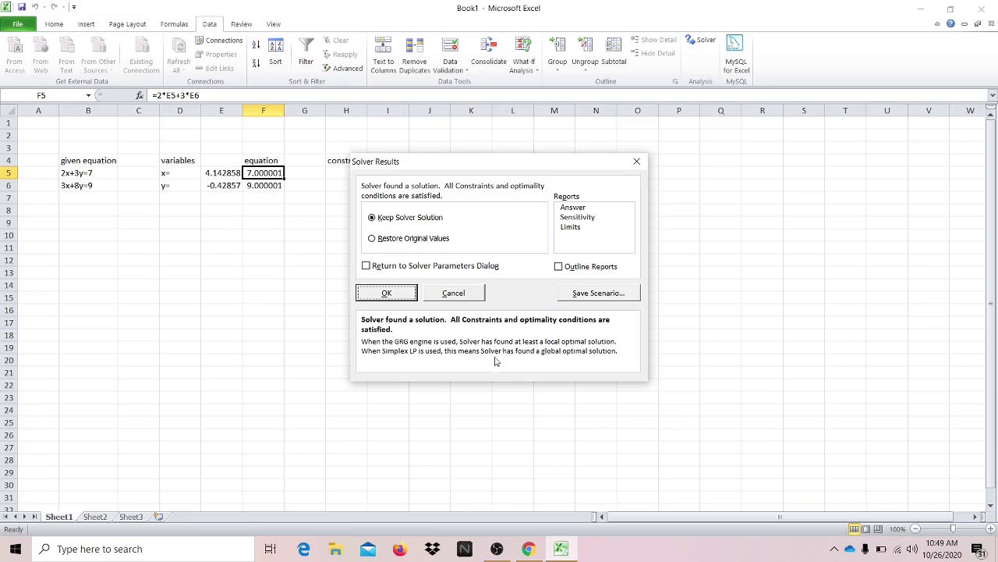
left_click(367, 290)
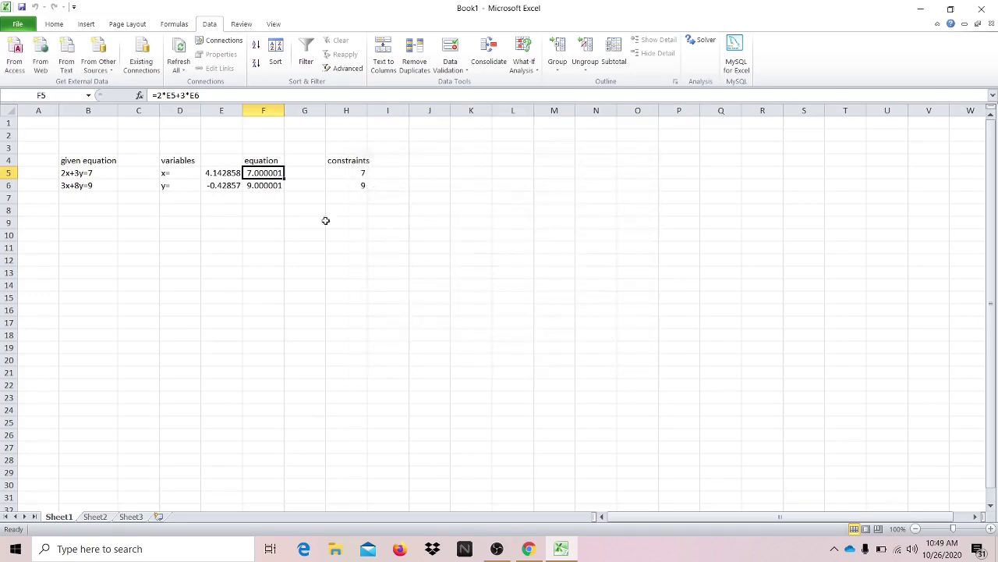
Examine the solved x and y values in E5 and E6 alongside the given equations in B5 and B6
left_click(231, 172)
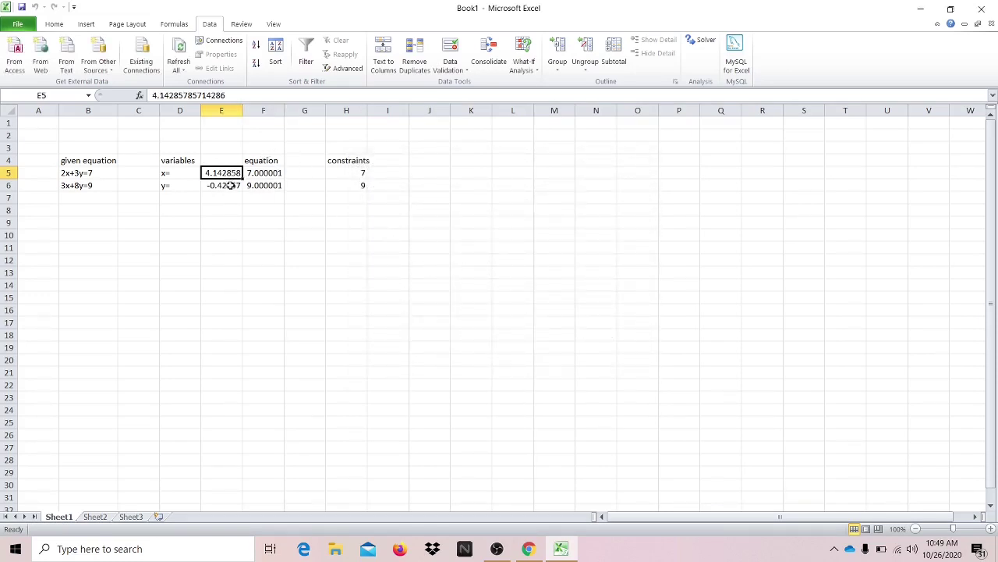
left_click(231, 184)
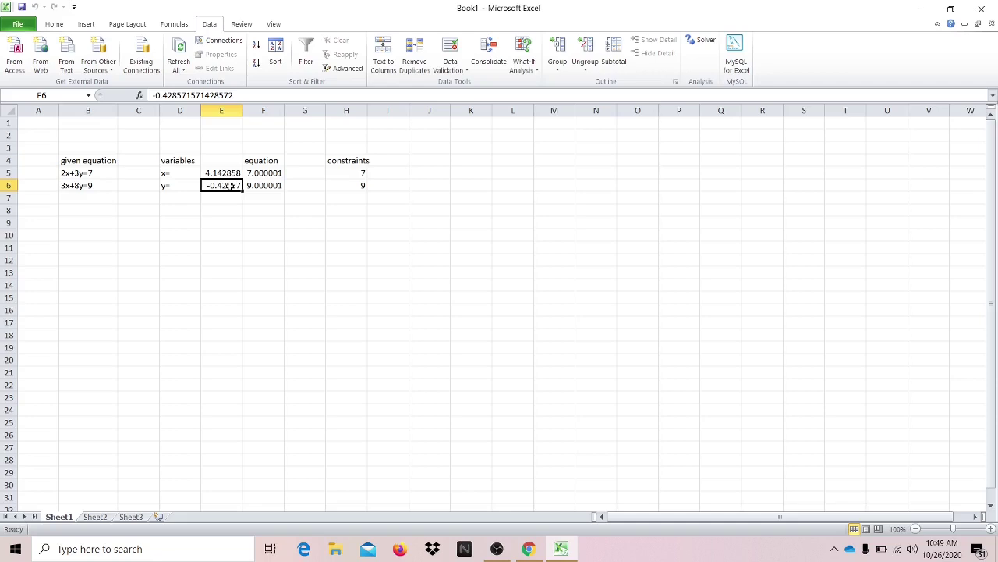
left_click(80, 175)
key("Down")
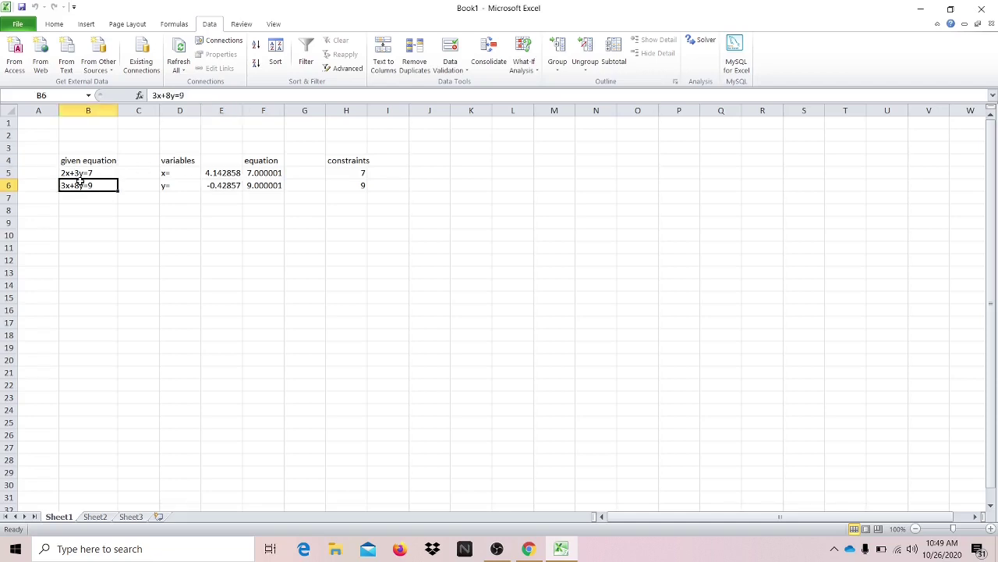
left_click(223, 173)
left_click(224, 186)
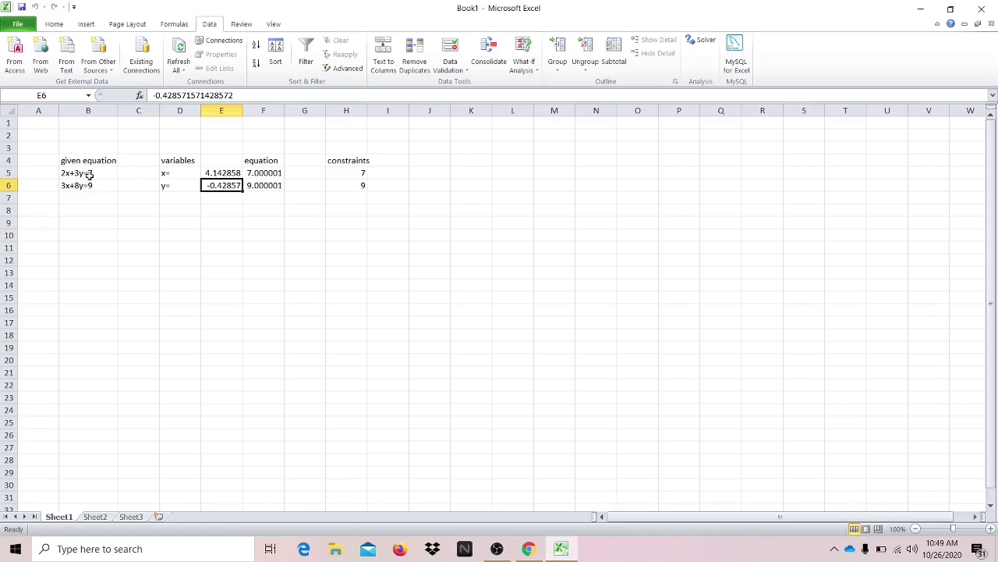
Clear the old entries in B5:H6 and enter the equation 4x+7y+2z=9 in B5
left_click_drag(85, 174, 355, 193)
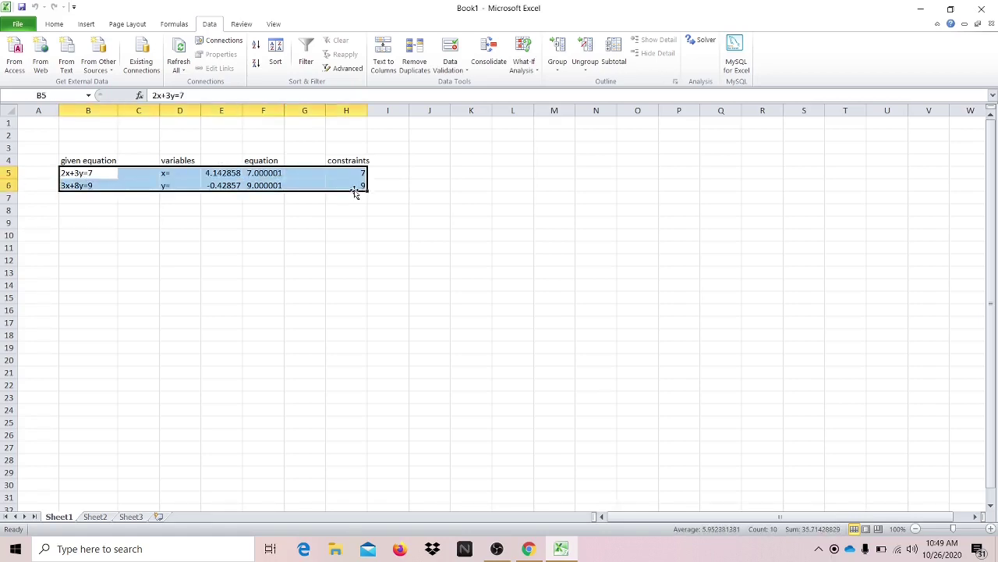
key("Delete")
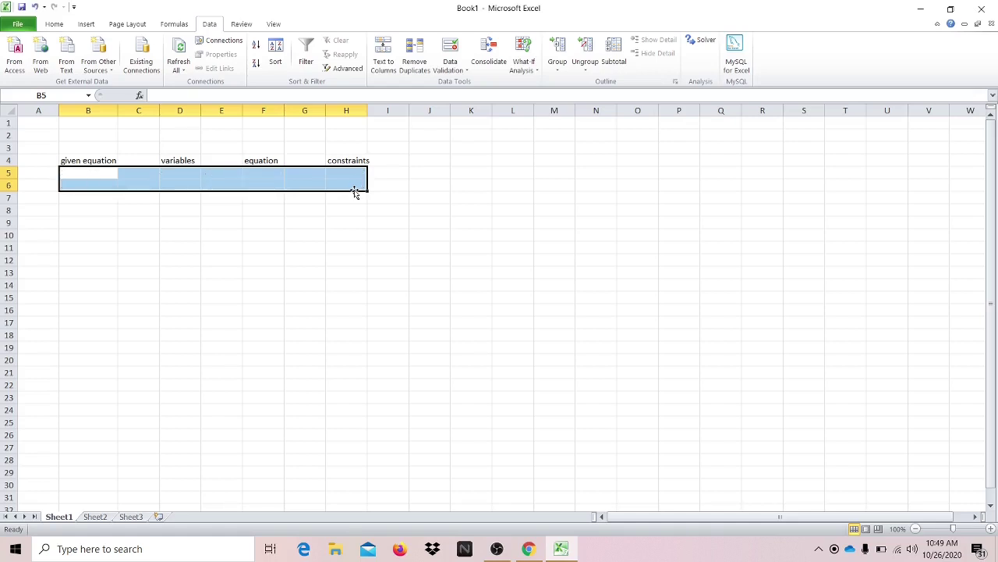
left_click(83, 174)
type("4")
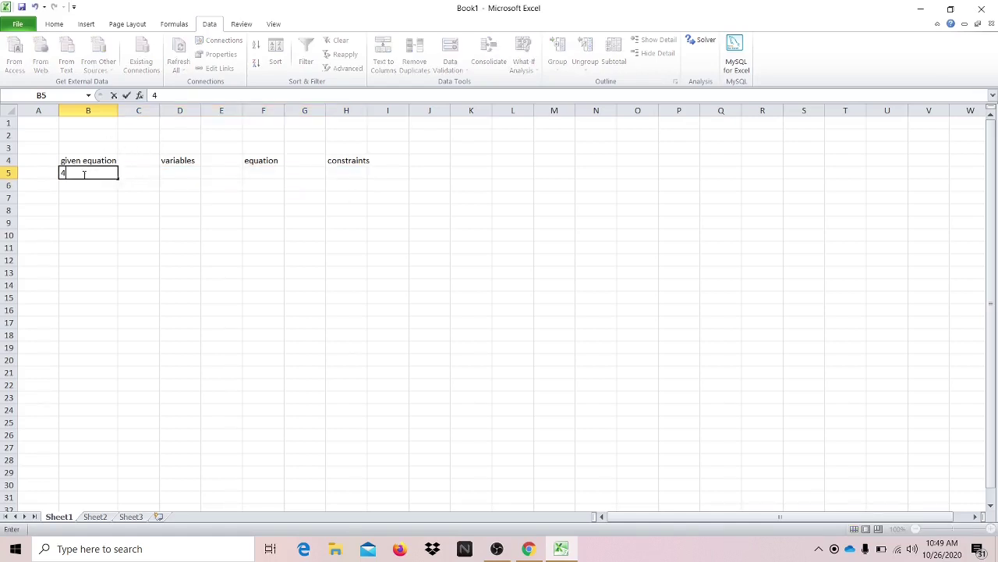
type("x+7y+2z=9")
key("Return")
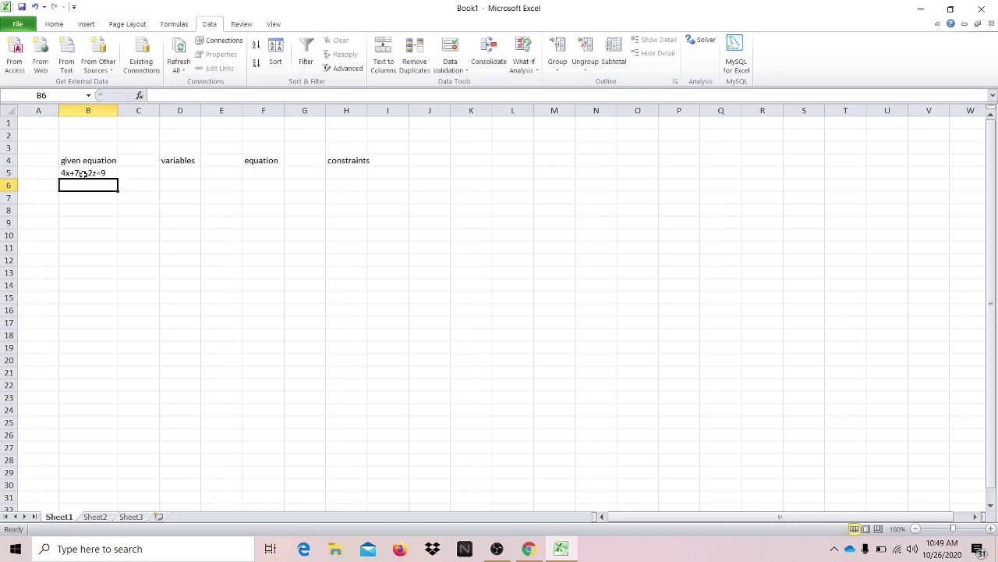
Enter the equations 3x-4y+6z=7 in B6 and 4x+5y+2z=8 in B7, dismissing the system restart notification
type("3x-4")
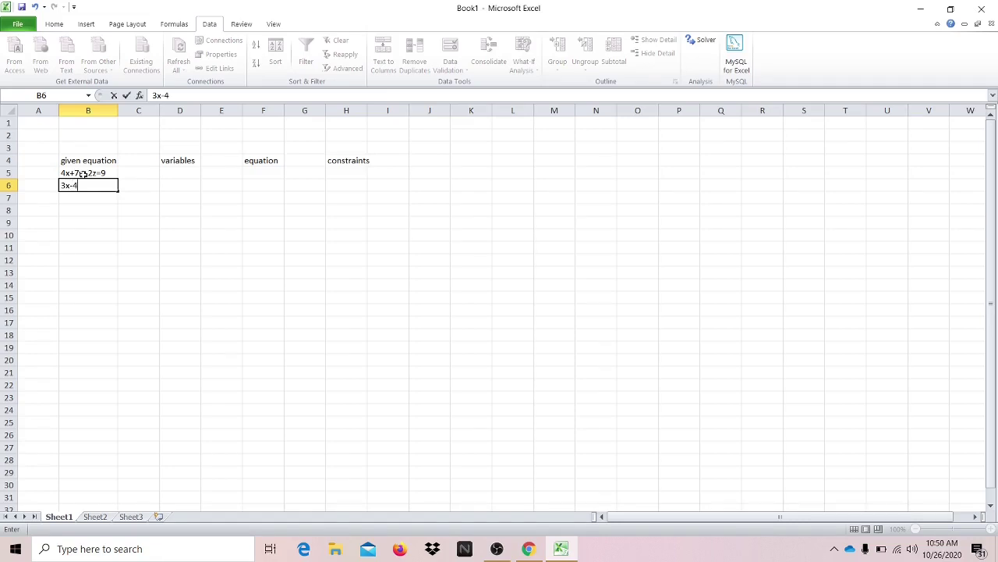
type("y+6z=7")
key("Return")
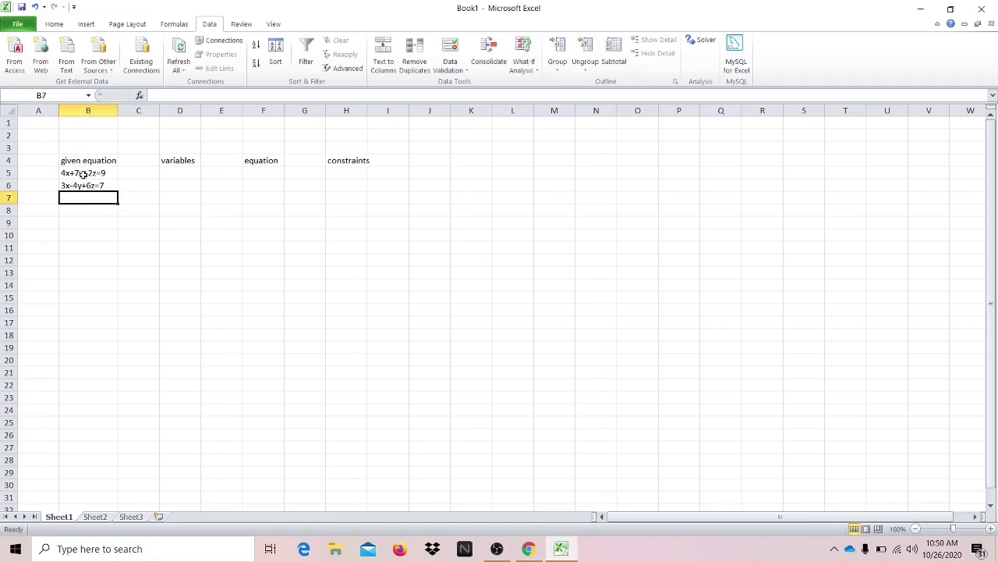
type("4x+")
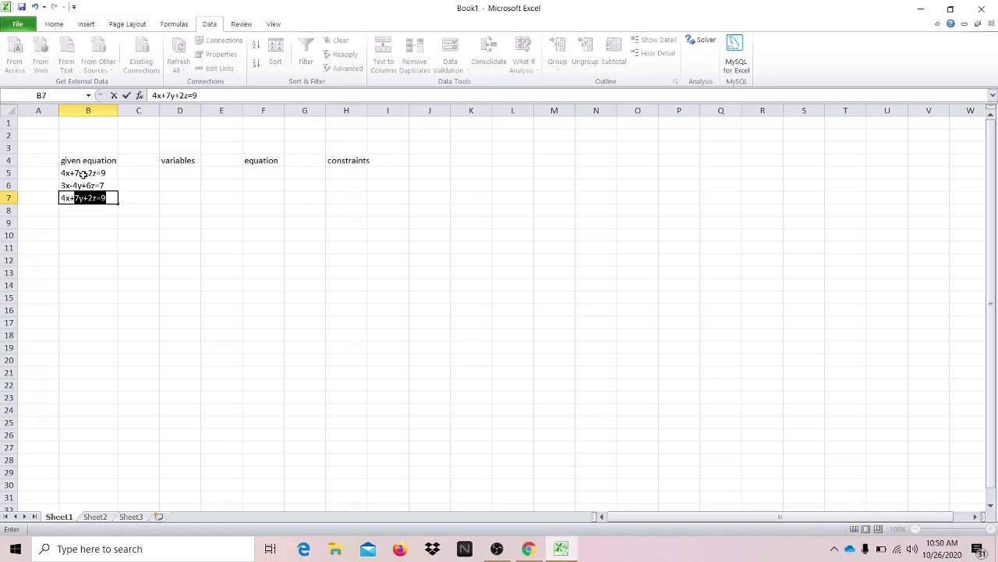
type("5y+2z=")
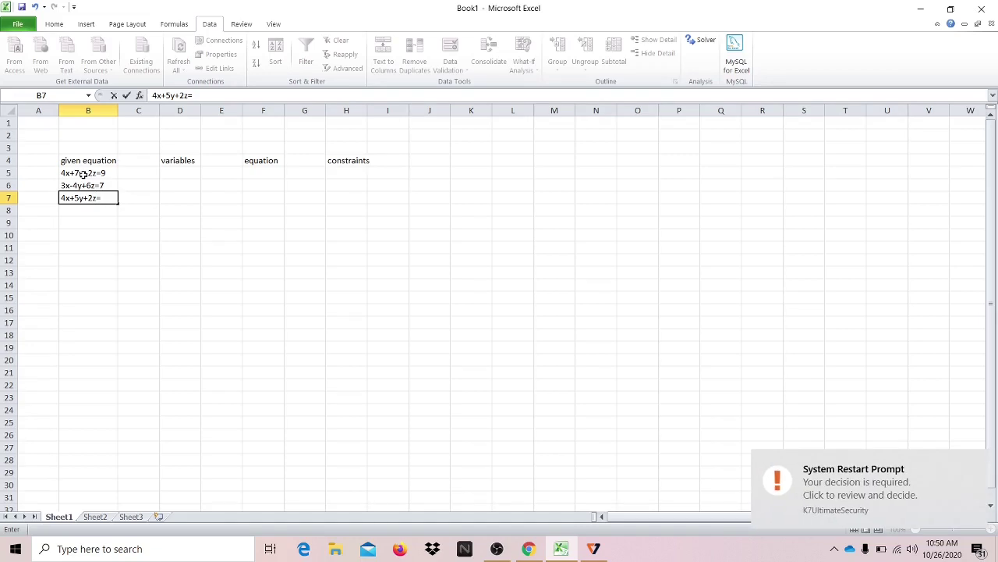
type("8")
left_click(975, 460)
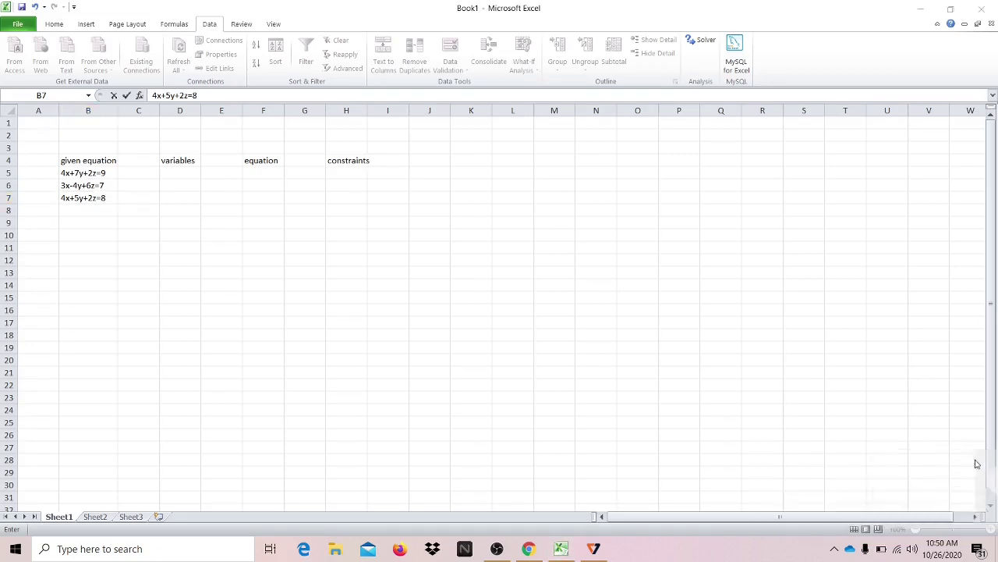
Label the variables "x=" in D5, "y=" in D6 and "z=" in D7, leaving E5:E7 empty for their values
left_click(190, 176)
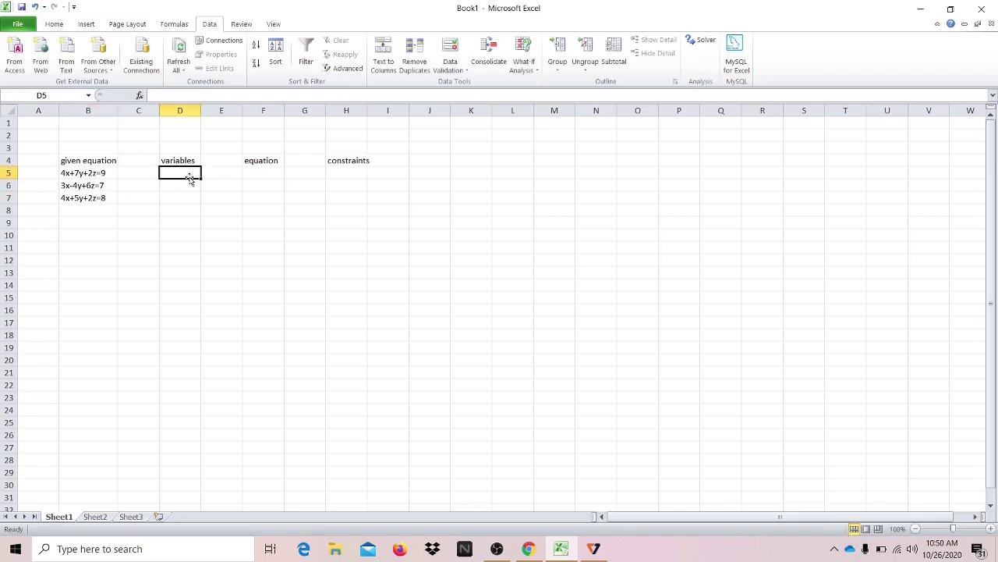
type("x=")
key("Return")
type("y=")
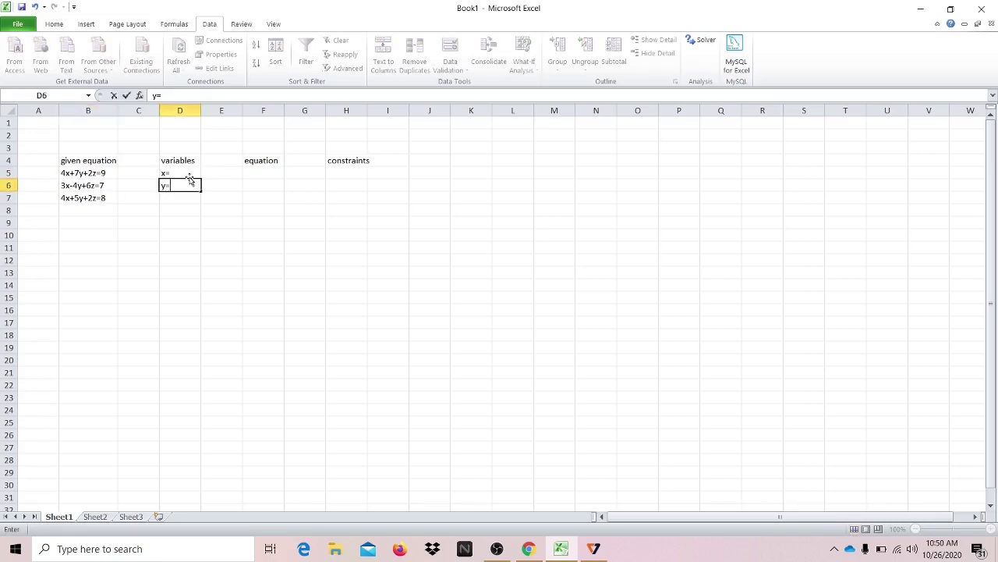
key("Return")
type("z=")
left_click(199, 224)
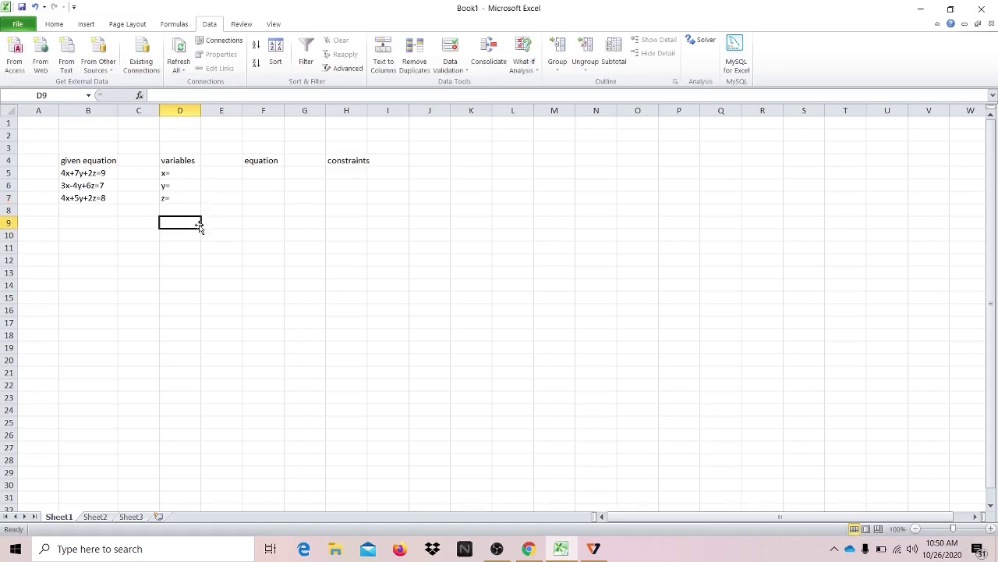
left_click(227, 175)
left_click(225, 184)
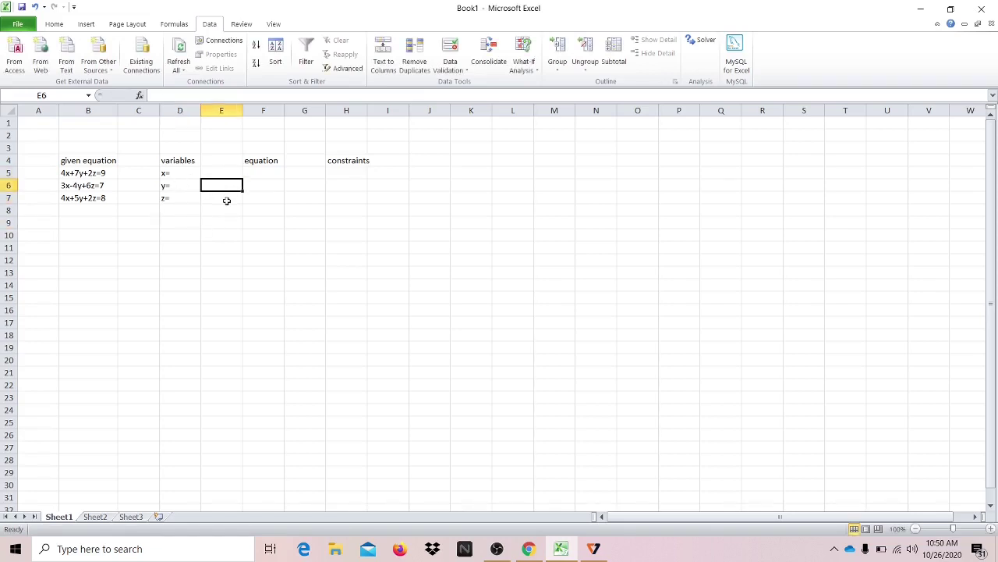
left_click(226, 200)
Enter the formula =4*E5+7*E6+2*E7 in F5 for the first given equation
left_click(258, 176)
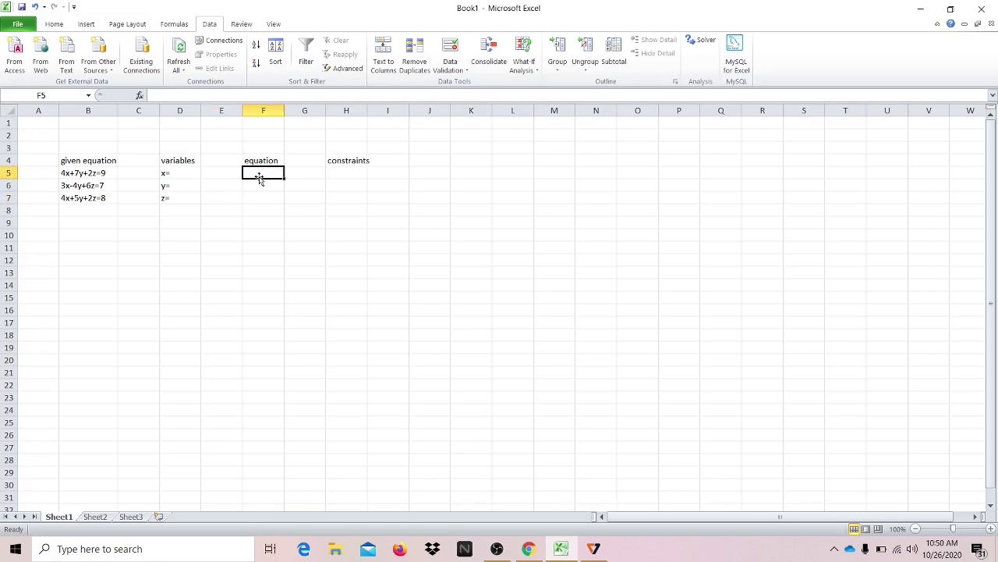
type("=4*")
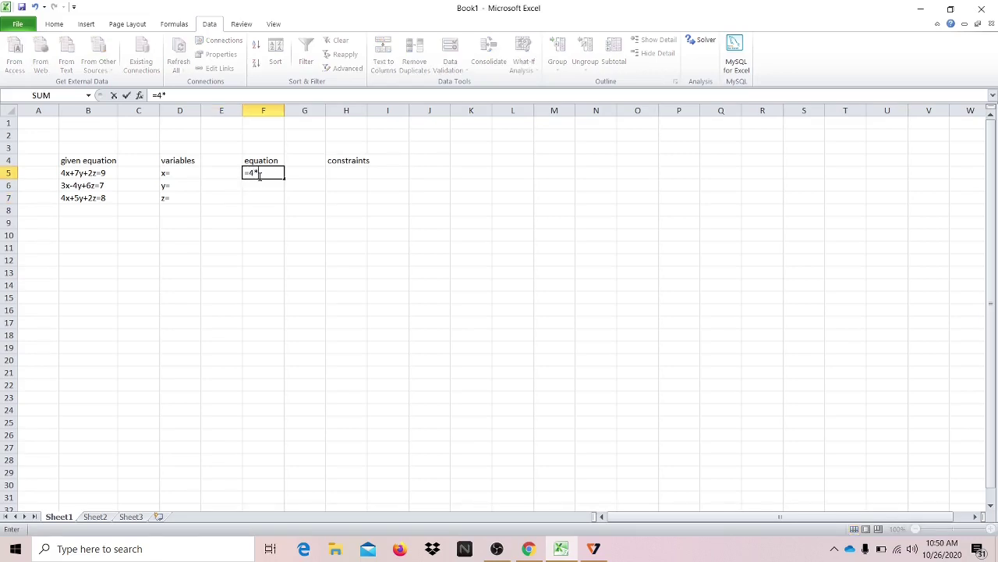
left_click(219, 176)
type("+7*")
left_click(218, 186)
type("+2*")
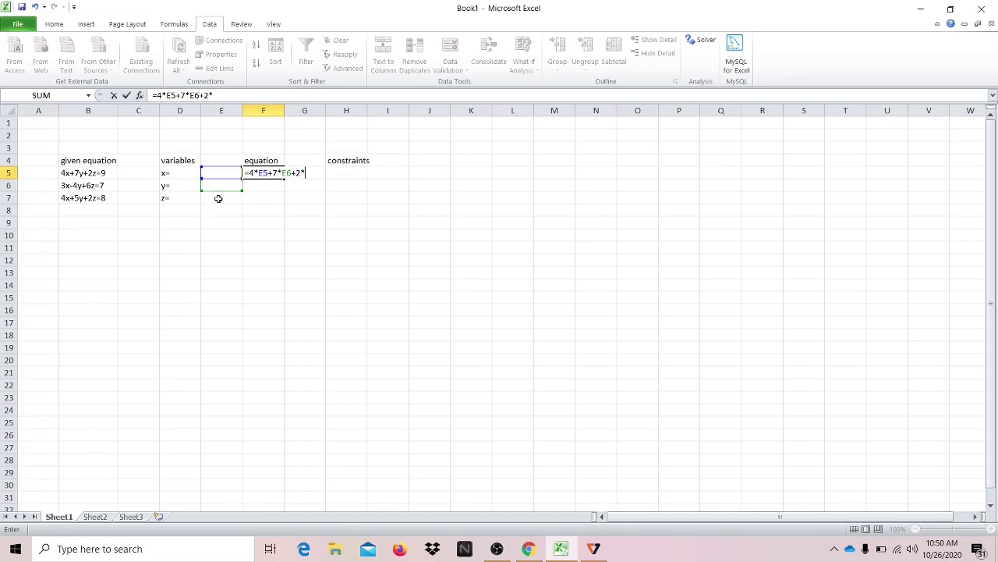
left_click(218, 198)
key("Return")
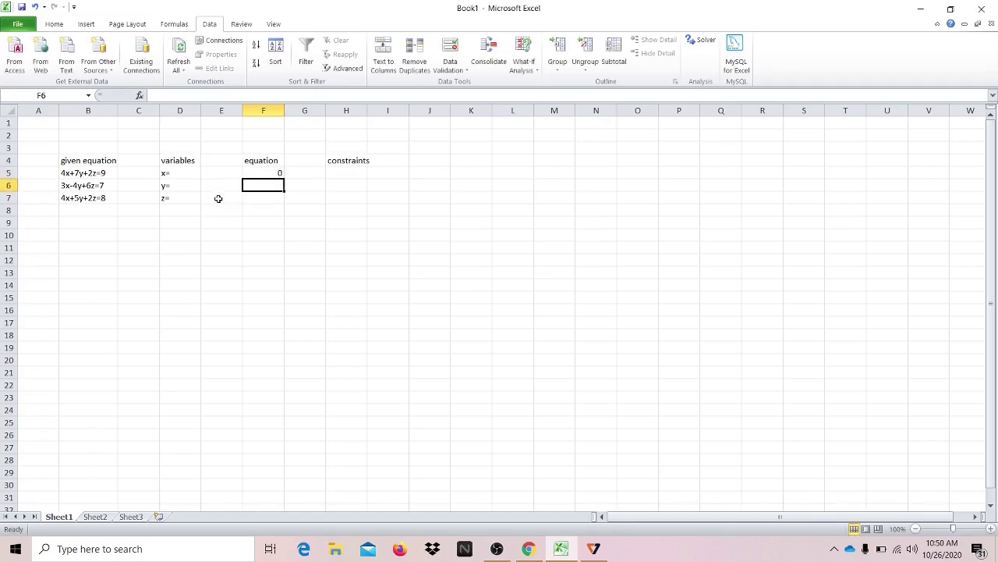
Enter 9 in H5 as the constraint for the first equation
left_click(349, 171)
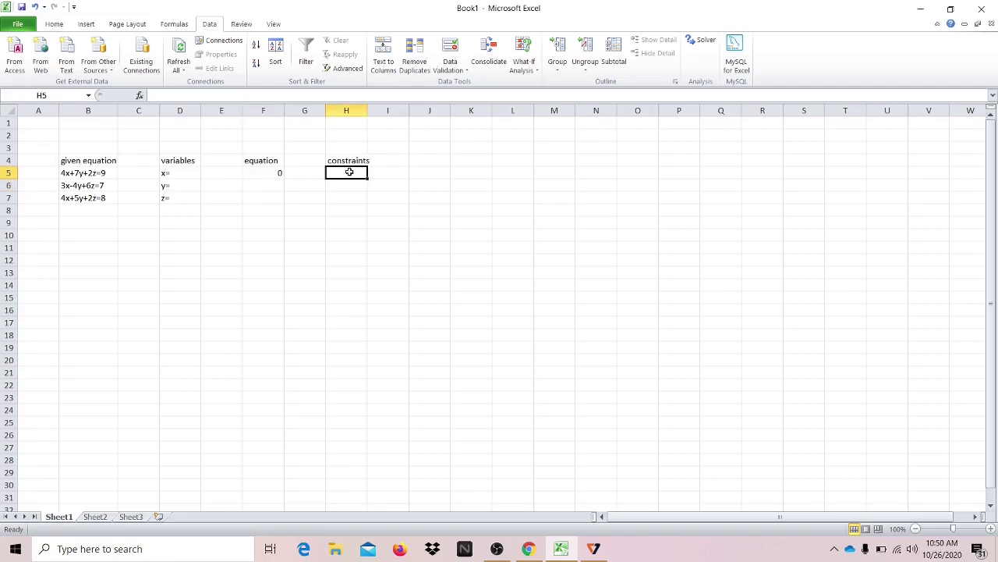
type("9")
key("Return")
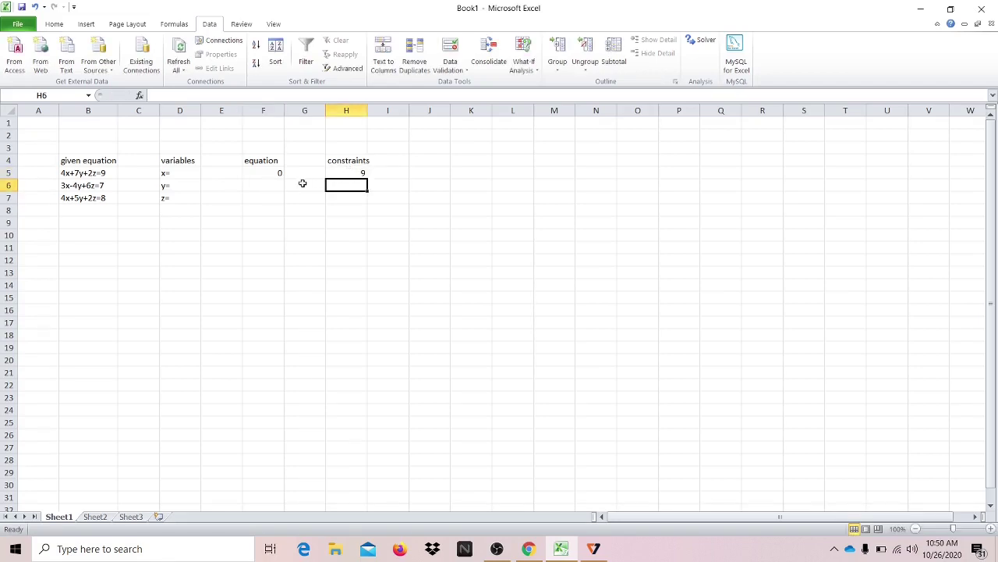
Enter the formula =3*E5-4*E6+6*E7 in F6 for the second given equation
left_click(269, 185)
type("=3*")
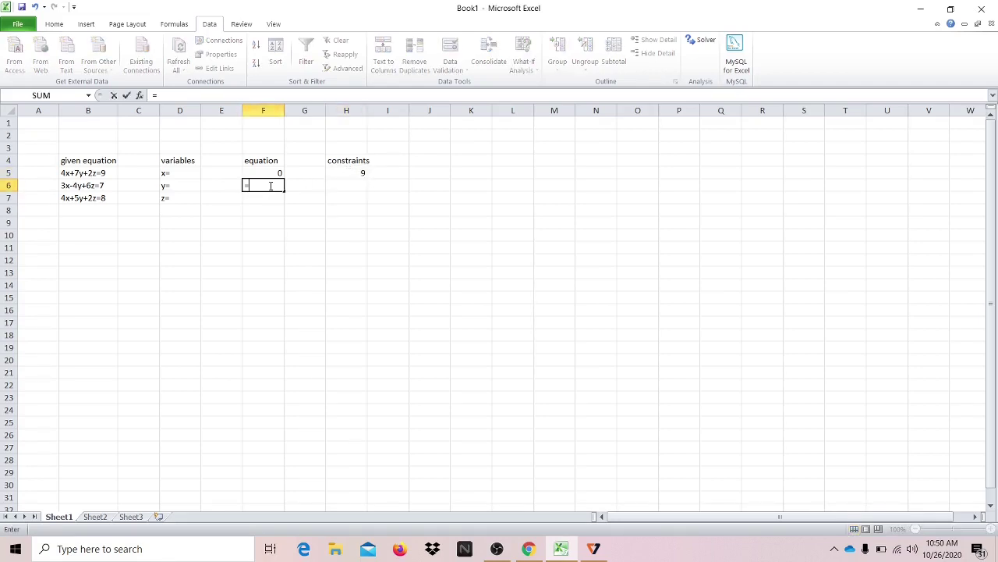
left_click(216, 173)
type("-4*")
left_click(214, 186)
type("+")
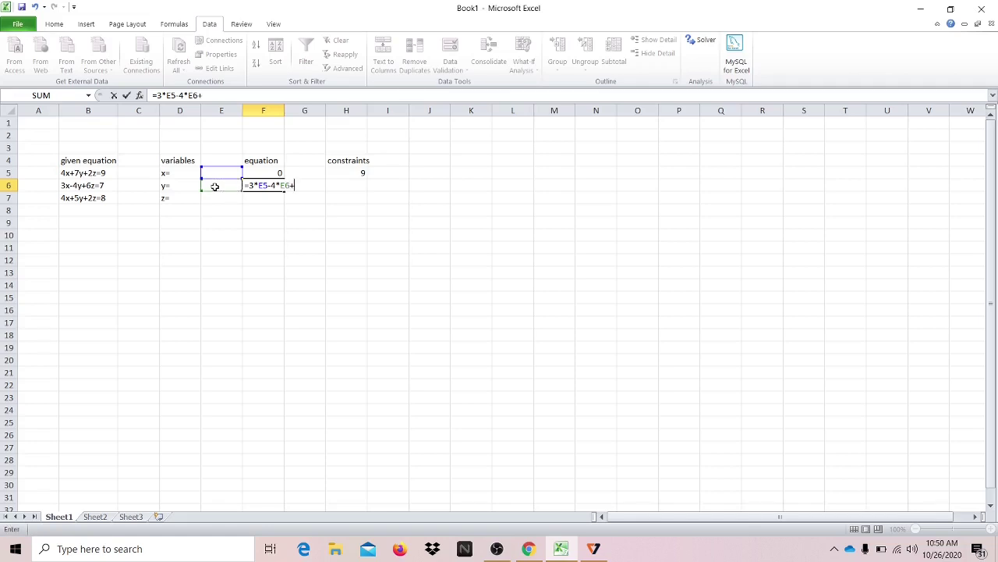
type("6*")
left_click(213, 201)
key("Return")
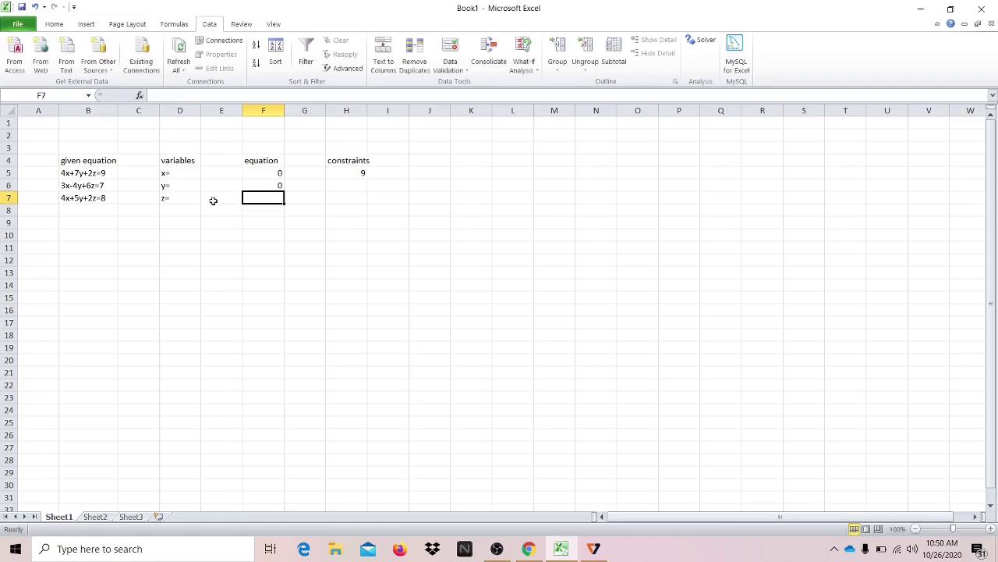
Enter 7 in H6 as the constraint for the second equation
left_click(353, 185)
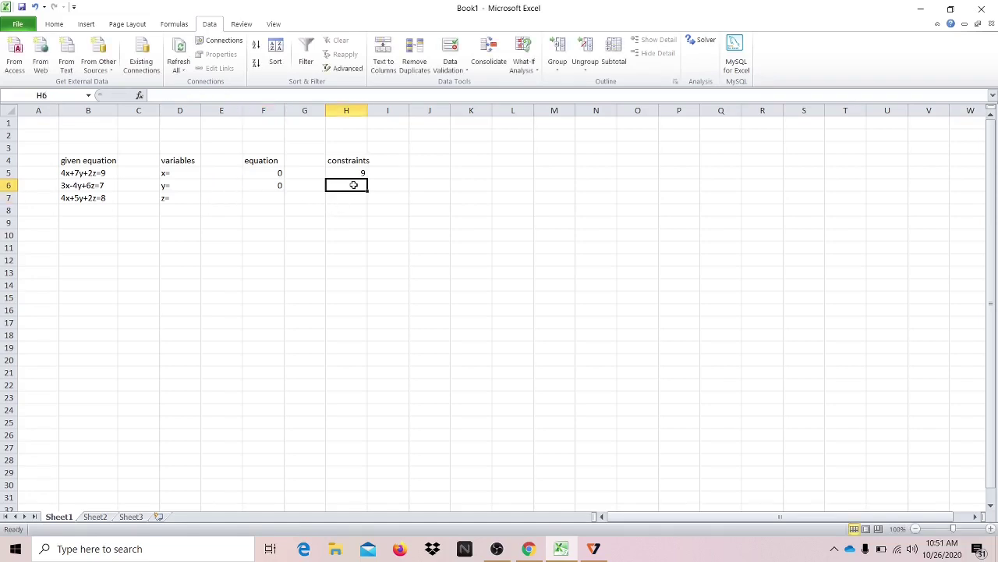
type("7")
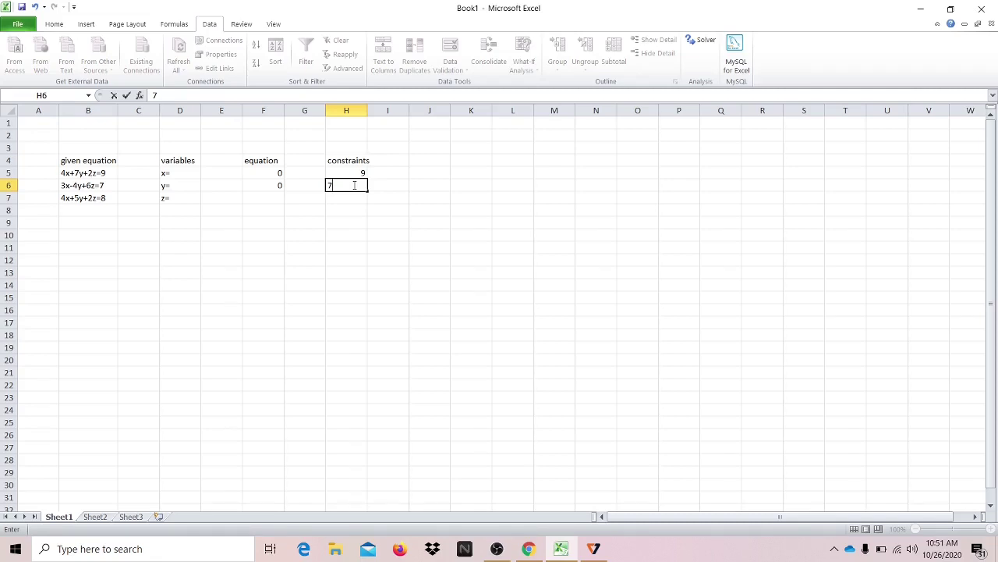
key("Return")
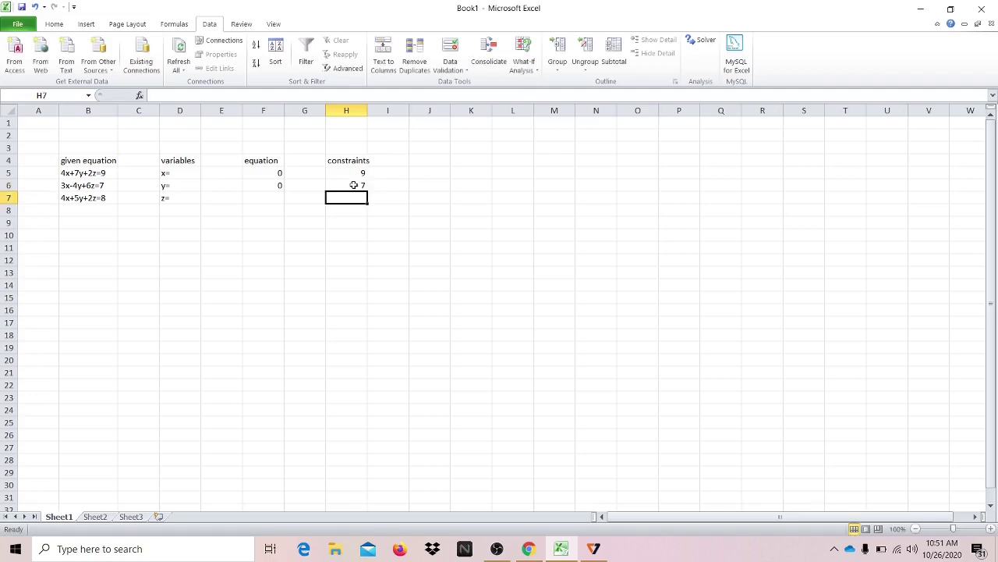
Enter the formula =4*E5+5*E6+2*E7 in F7 for the third given equation
left_click(269, 200)
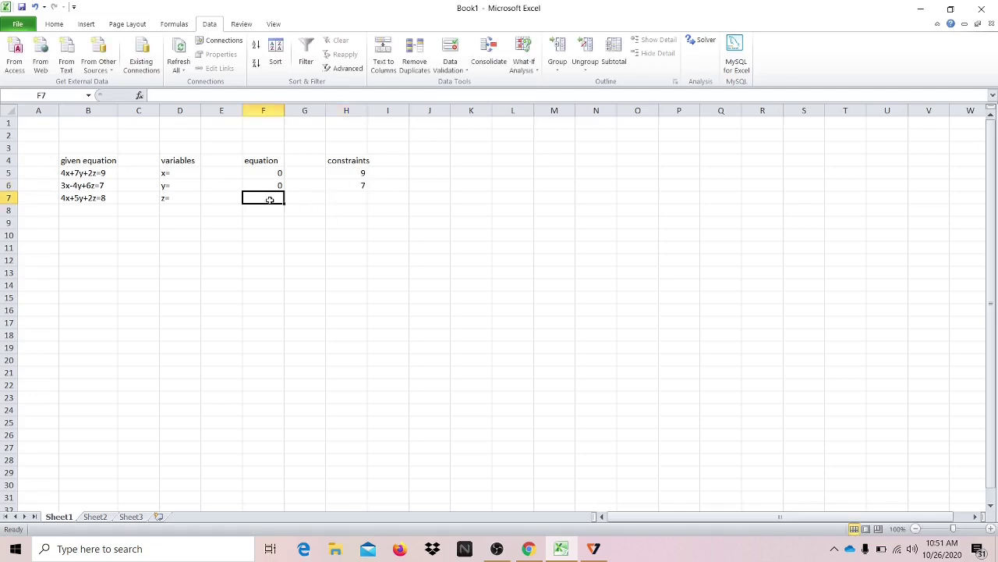
type("=")
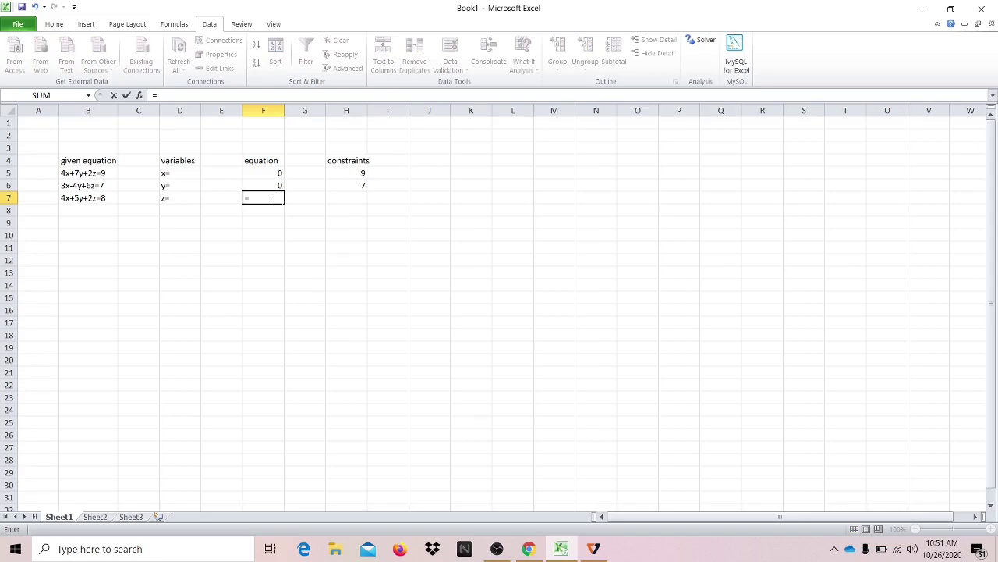
type("4*")
left_click(232, 179)
type("+5*")
left_click(229, 188)
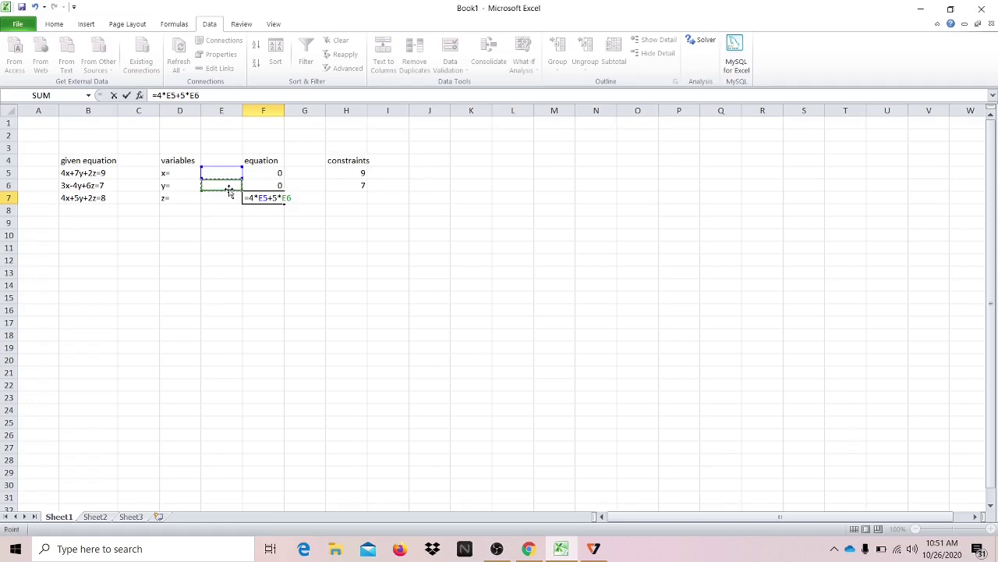
type("+2*")
left_click(227, 197)
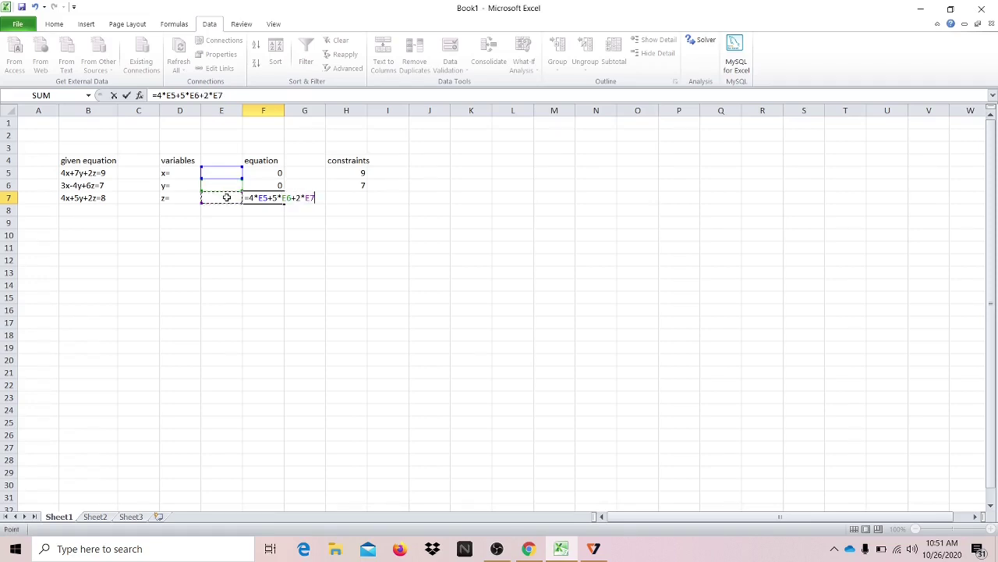
key("Return")
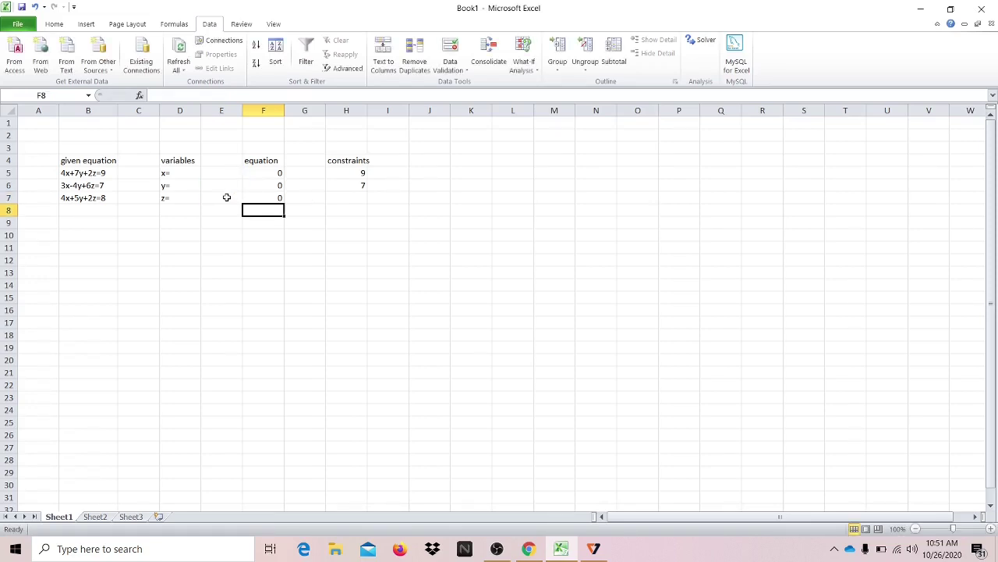
Enter 8 in H7 as the constraint for the third equation
left_click(352, 201)
type("8")
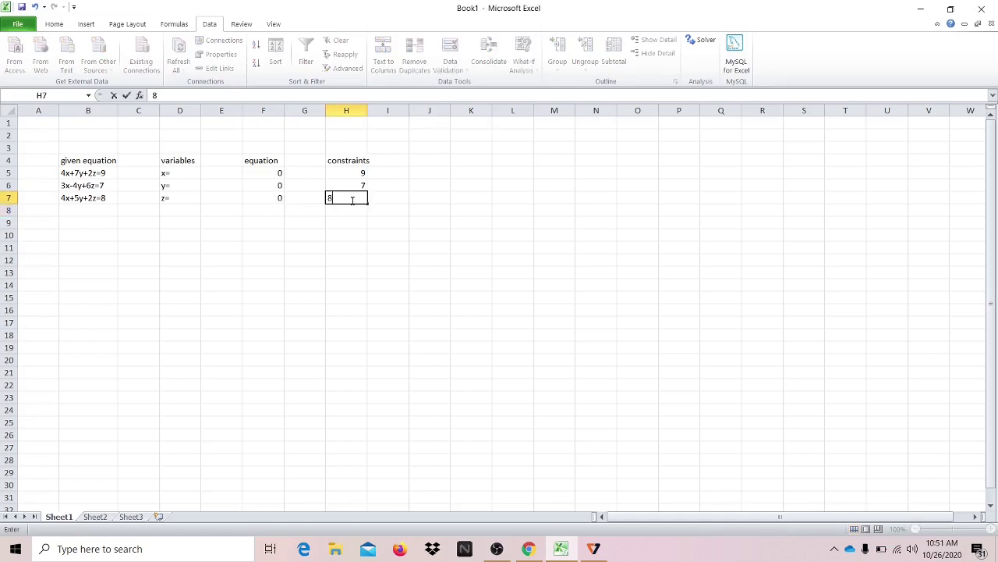
key("Return")
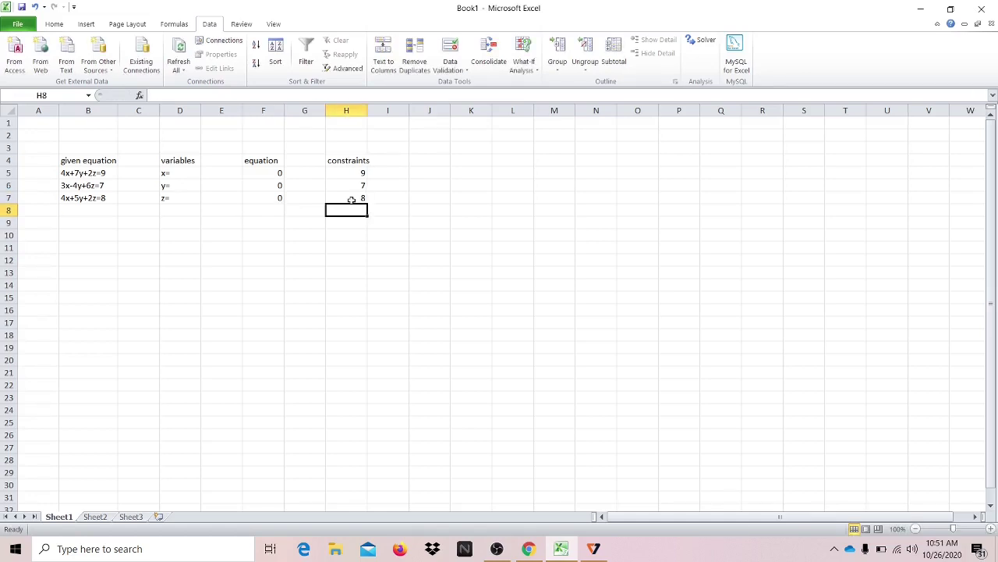
Open Solver with F5 selected and reset all its previous options and cell selections
left_click(277, 173)
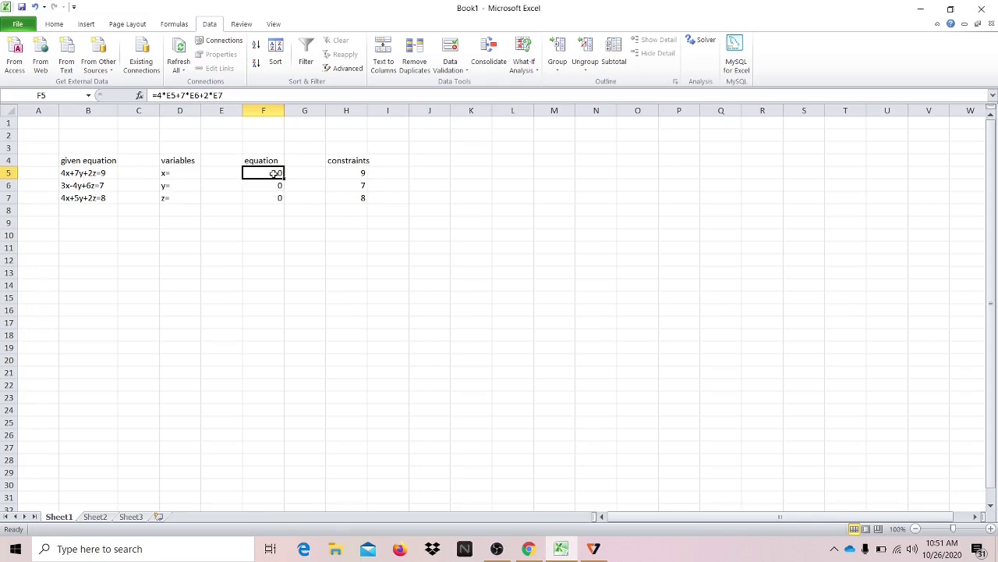
left_click(702, 40)
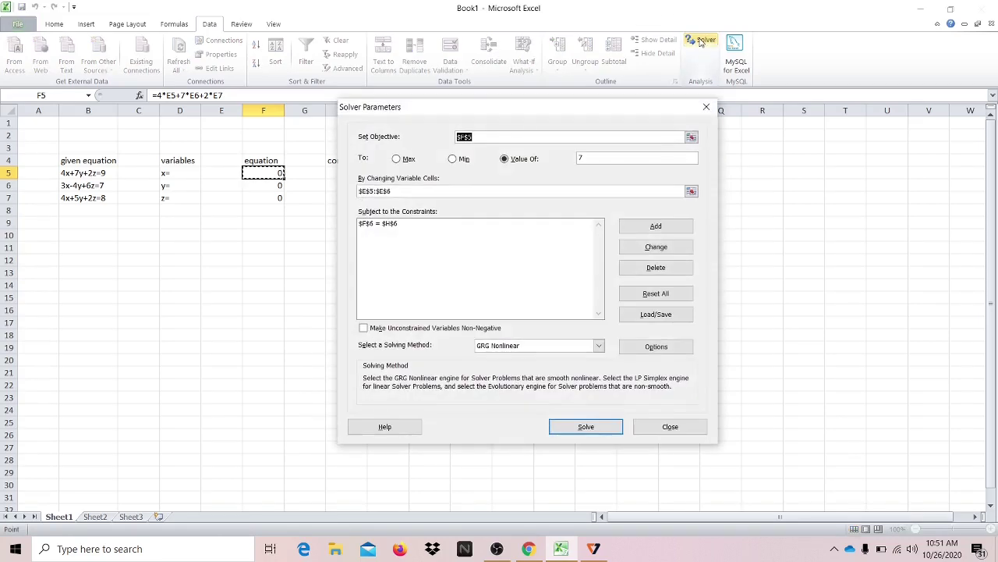
left_click(625, 293)
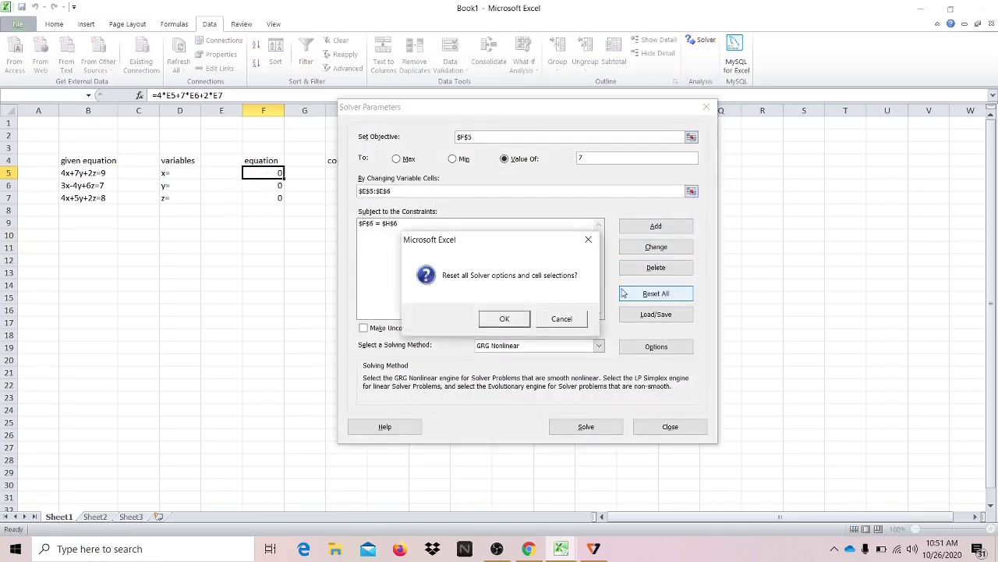
left_click(507, 319)
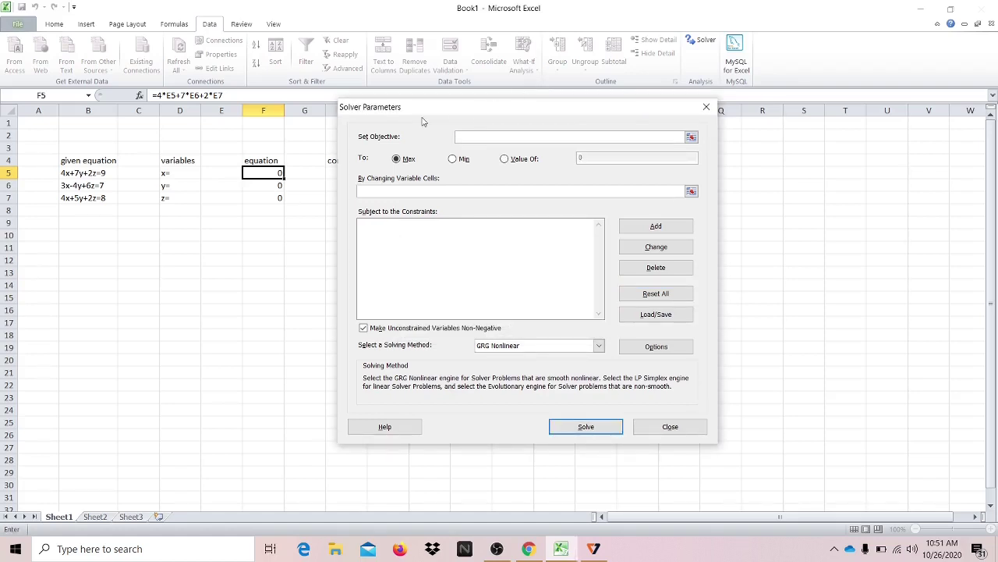
Set the Solver objective to cell F5 with a target value of 9
left_click_drag(433, 110, 529, 101)
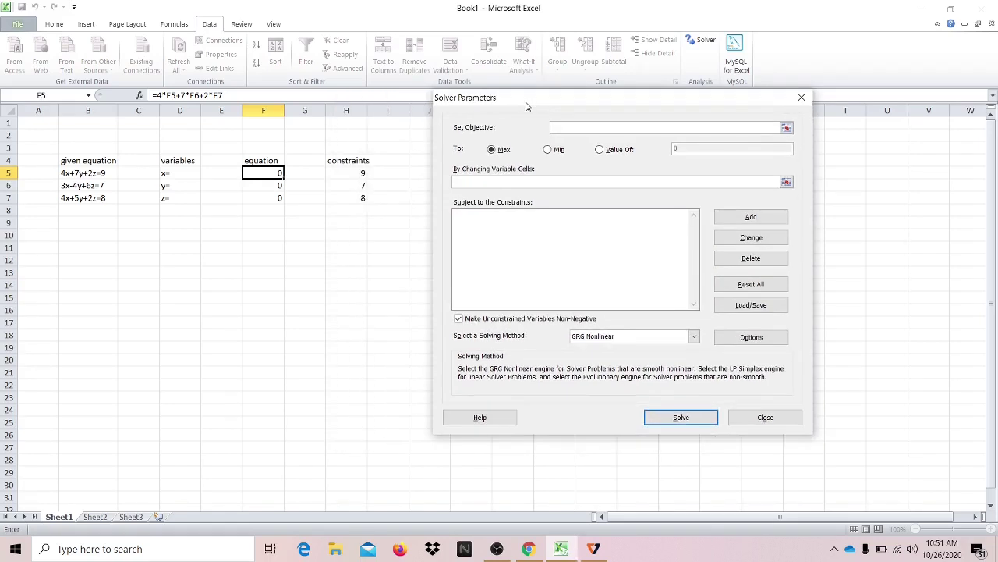
left_click(263, 173)
left_click(608, 154)
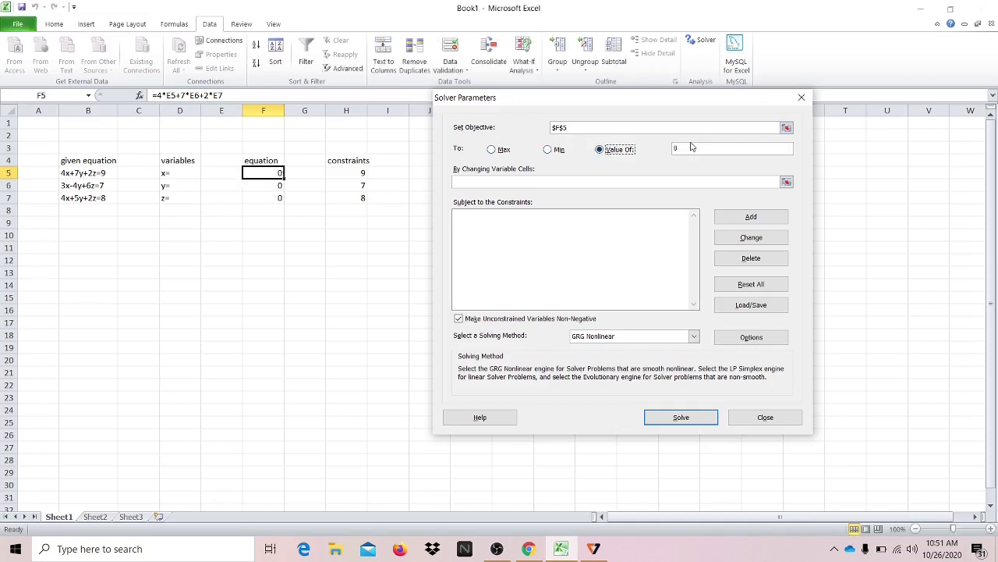
left_click(692, 150)
Set E5:E7 as the changing variable cells and turn off the non-negative restriction on unconstrained variables
left_click(629, 181)
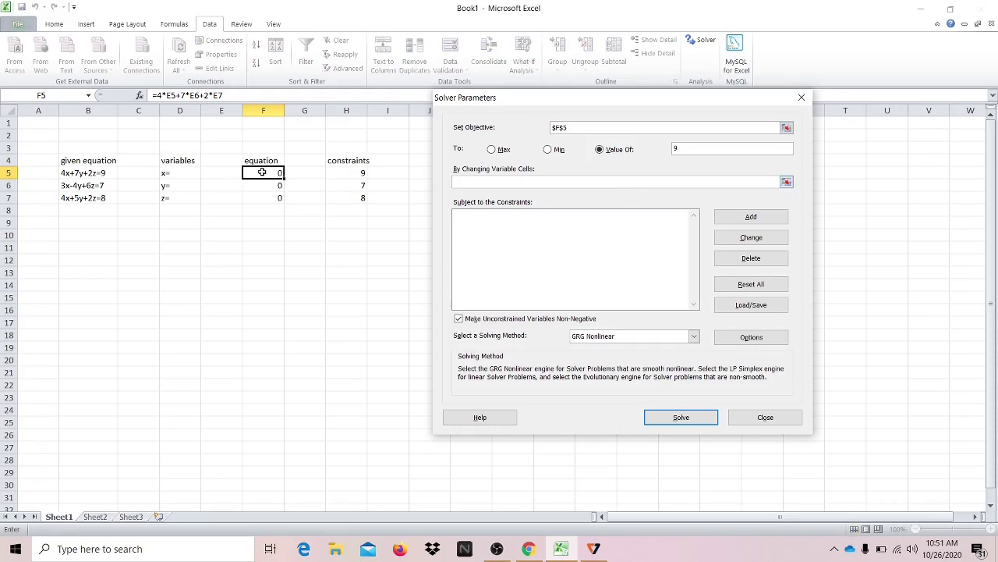
left_click_drag(213, 172, 215, 194)
left_click(459, 319)
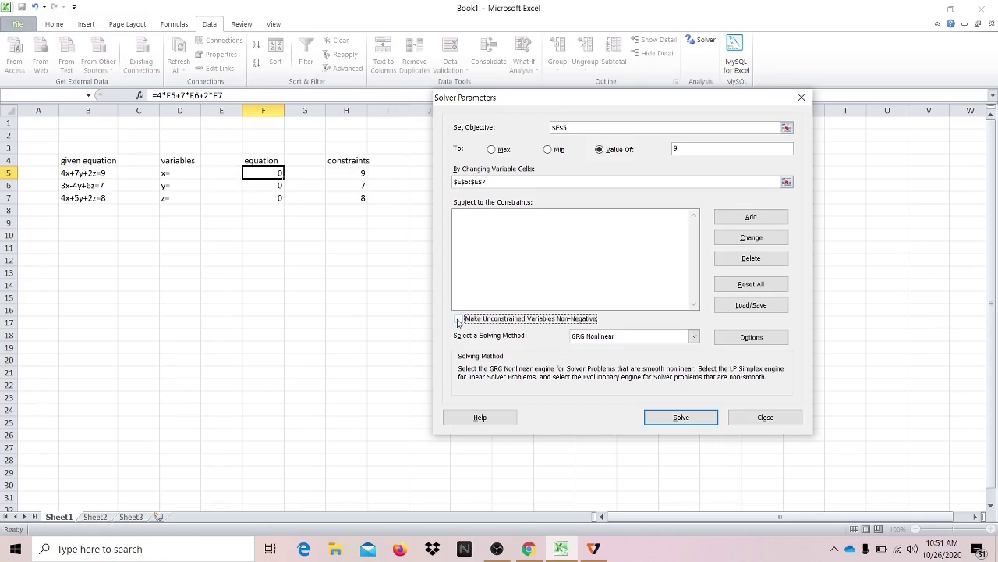
Add a Solver constraint requiring F6 to equal H6
left_click(763, 221)
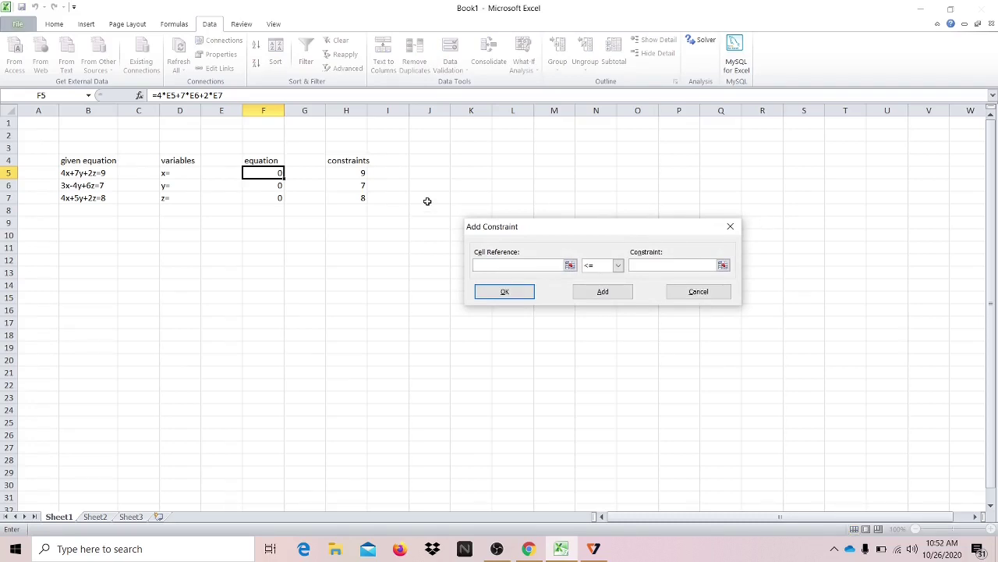
left_click(277, 190)
left_click(617, 265)
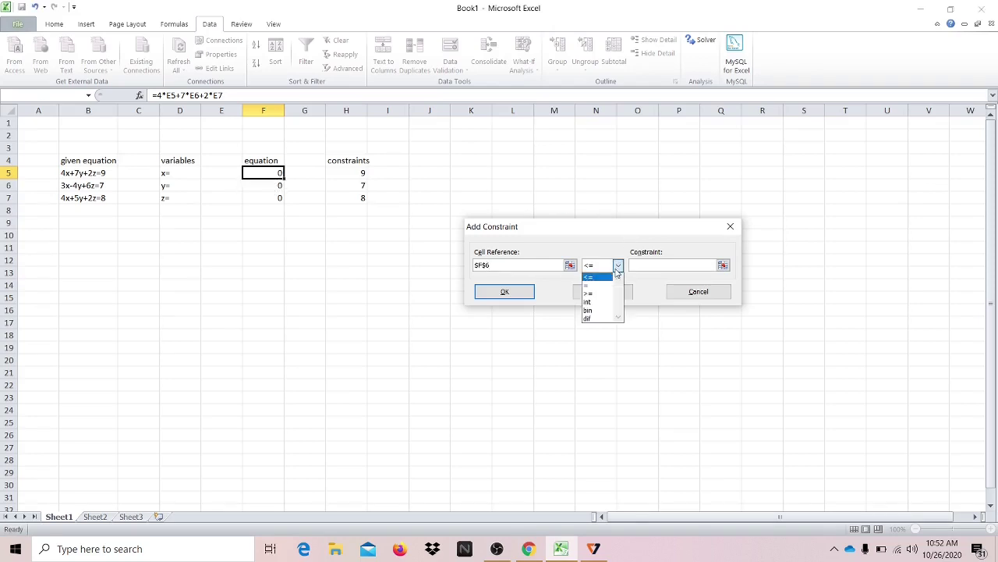
left_click(605, 283)
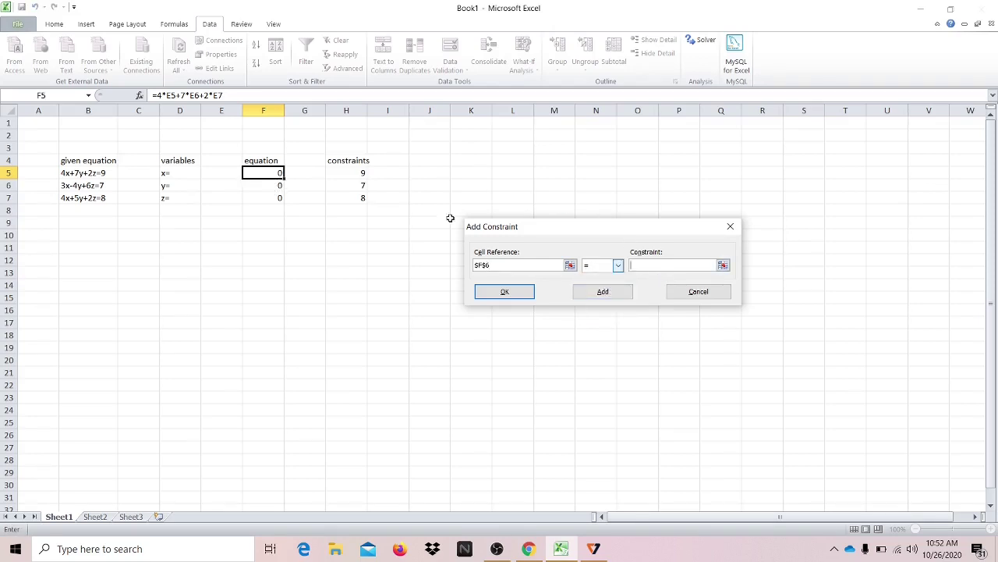
left_click(364, 185)
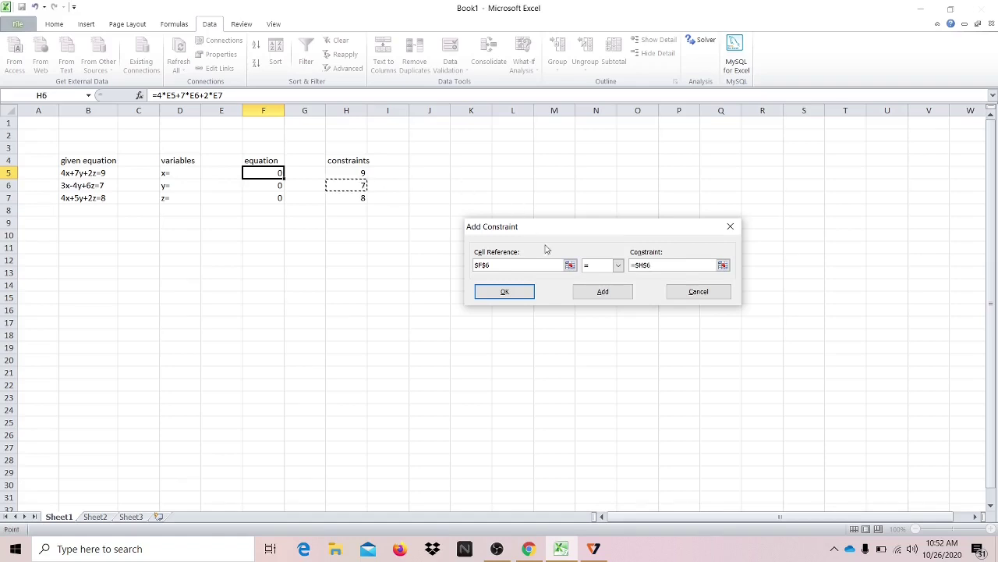
left_click(623, 300)
Add a second constraint requiring F7 to equal H7, and run Solver on the three equations
left_click(269, 198)
left_click(618, 265)
left_click(602, 285)
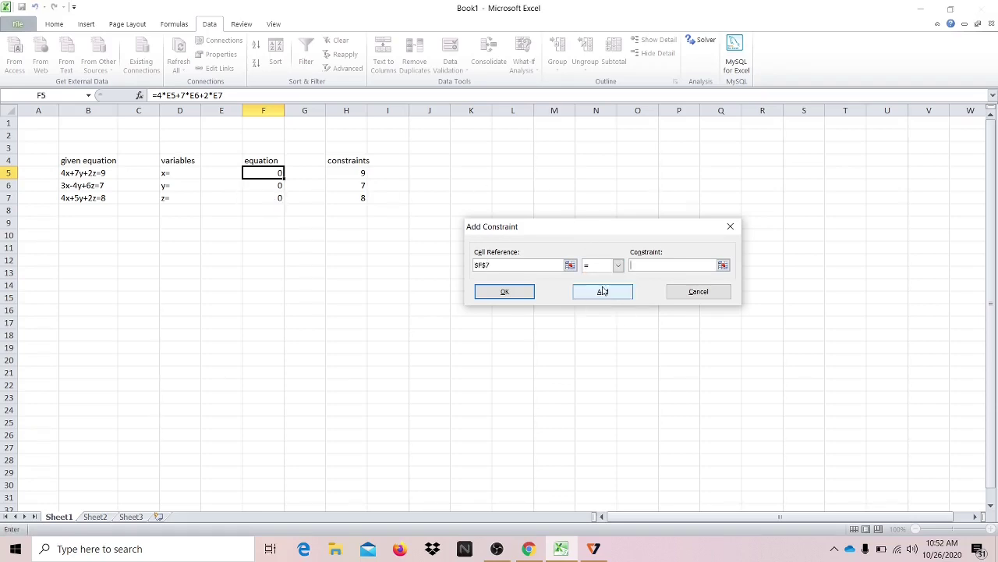
left_click(361, 200)
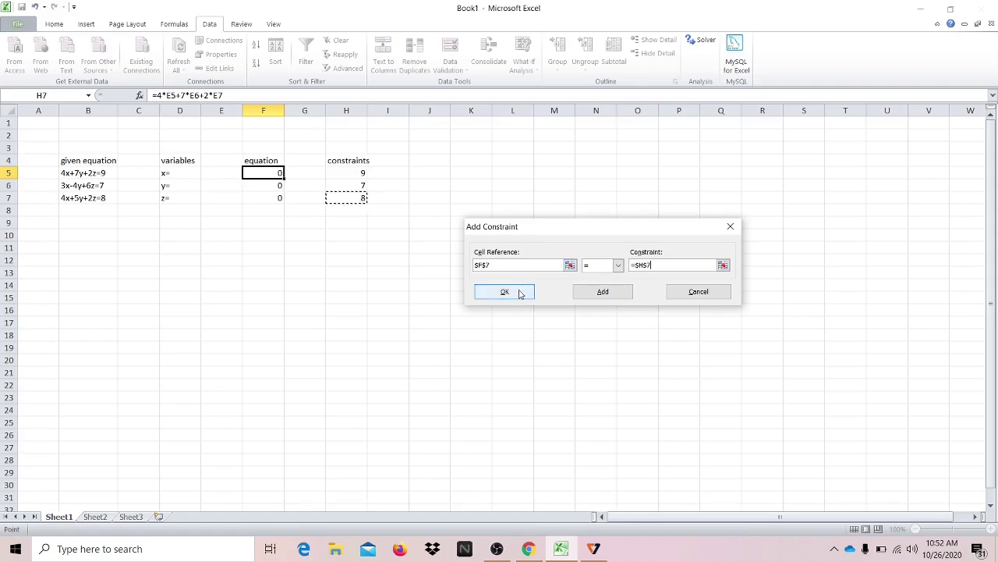
left_click(518, 290)
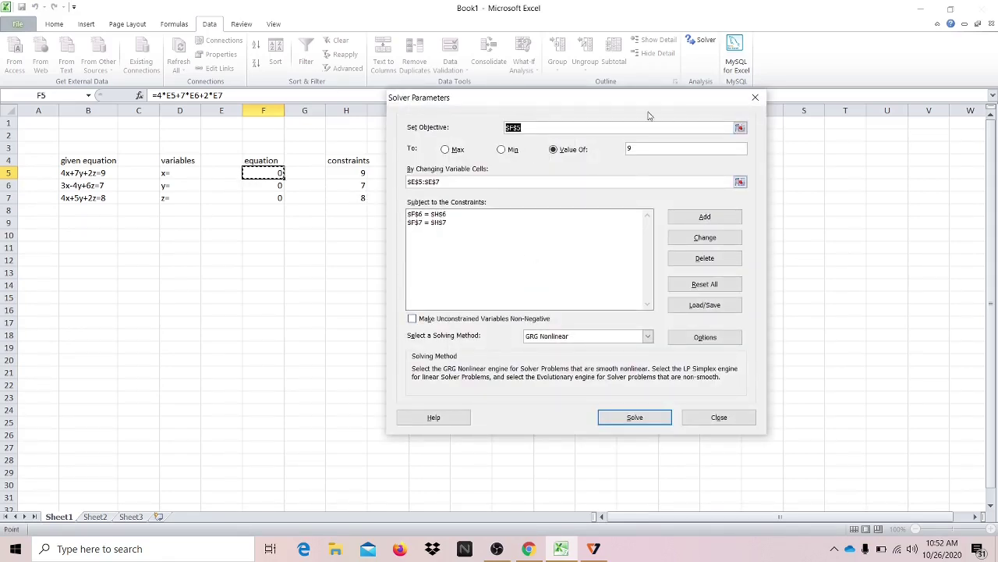
left_click(641, 425)
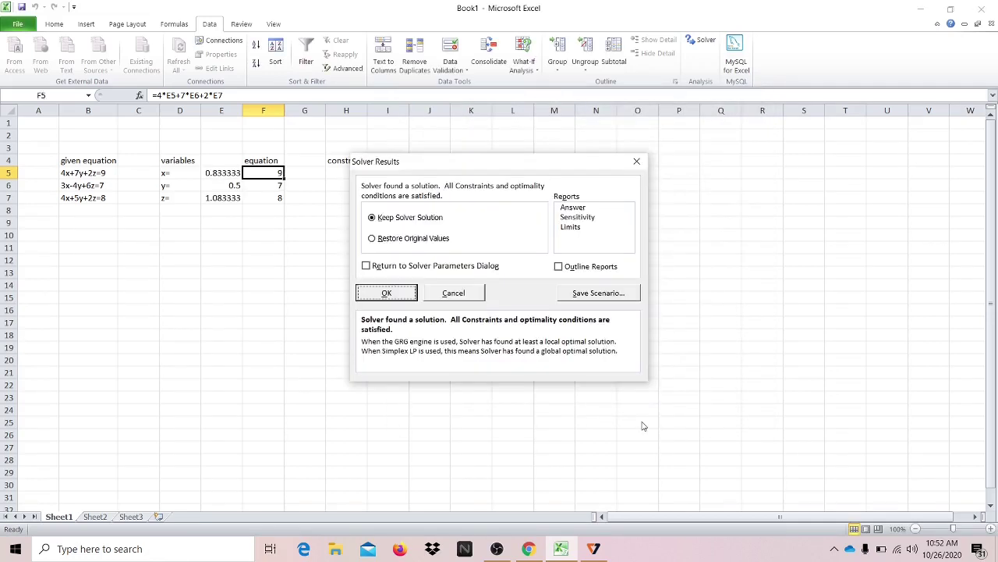
Keep the Solver solution and review the x, y and z values against the three given equations
left_click(380, 294)
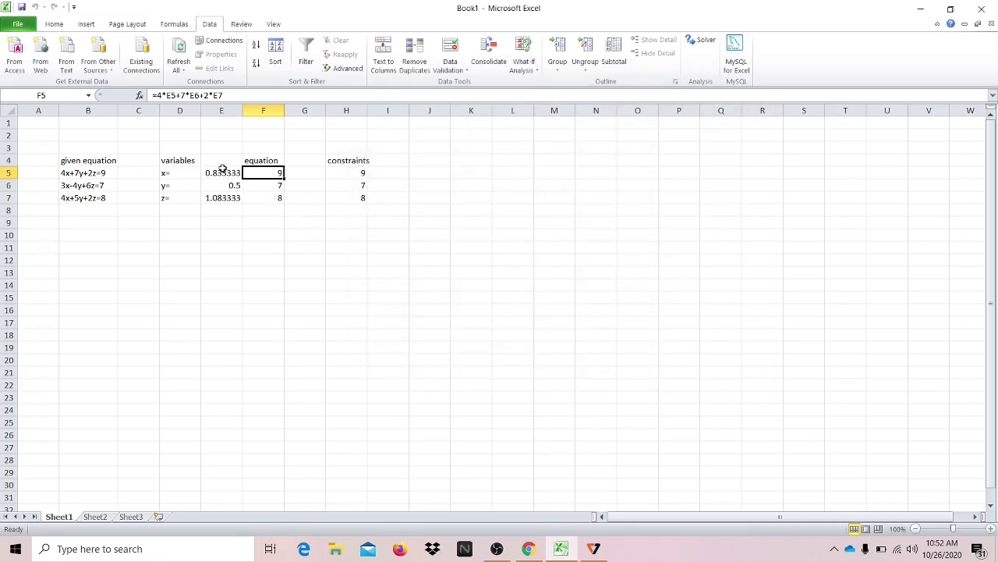
left_click_drag(222, 172, 222, 198)
left_click(242, 249)
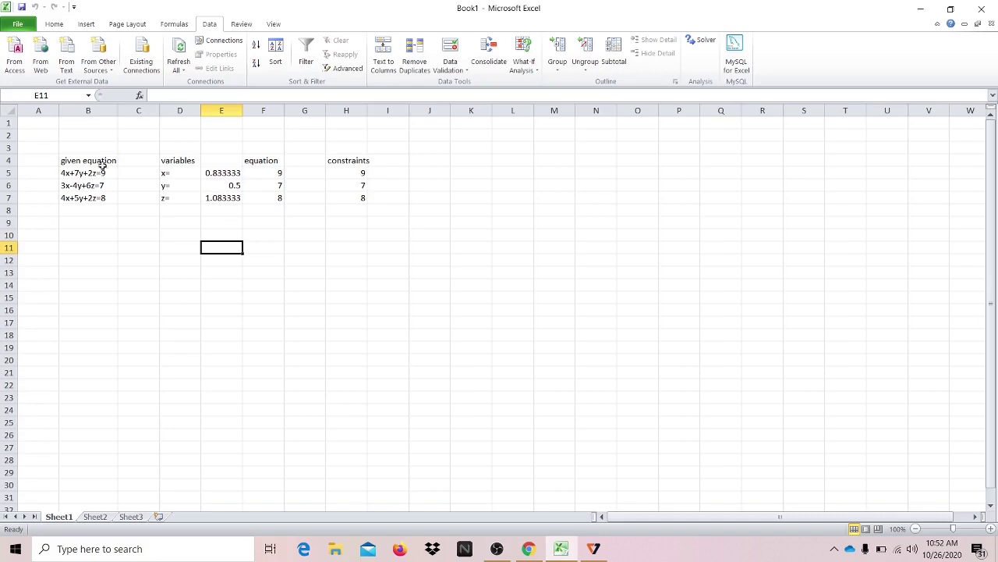
left_click_drag(101, 171, 103, 194)
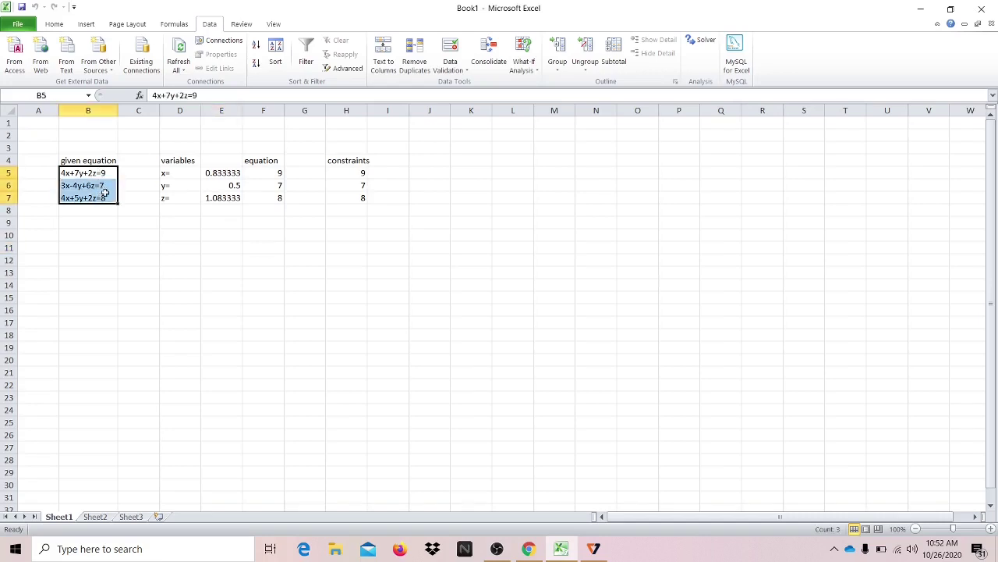
left_click(210, 178)
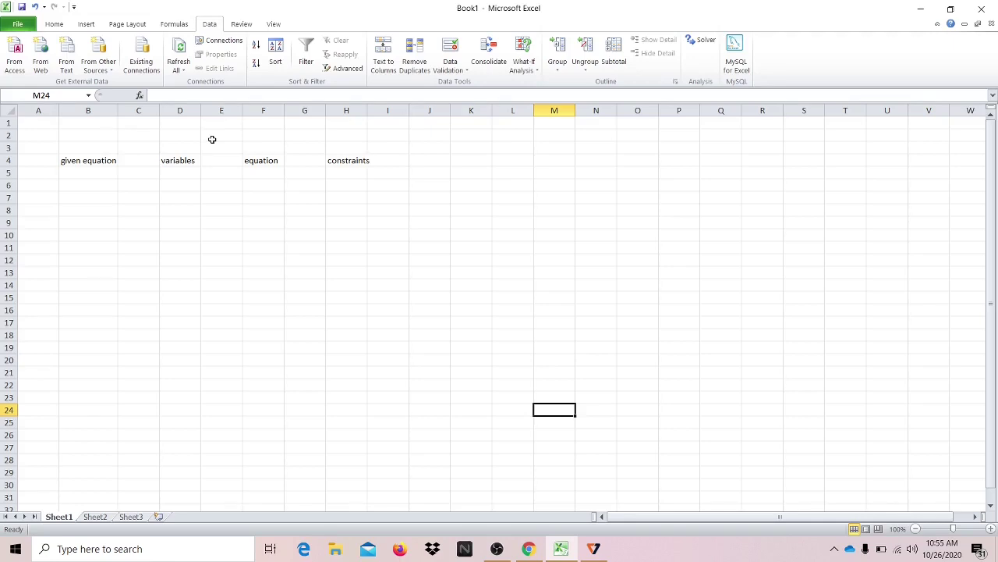
Enter the given equation 4x^2+10x+2=0 in B5 and the variable label x= in D5
left_click(65, 173)
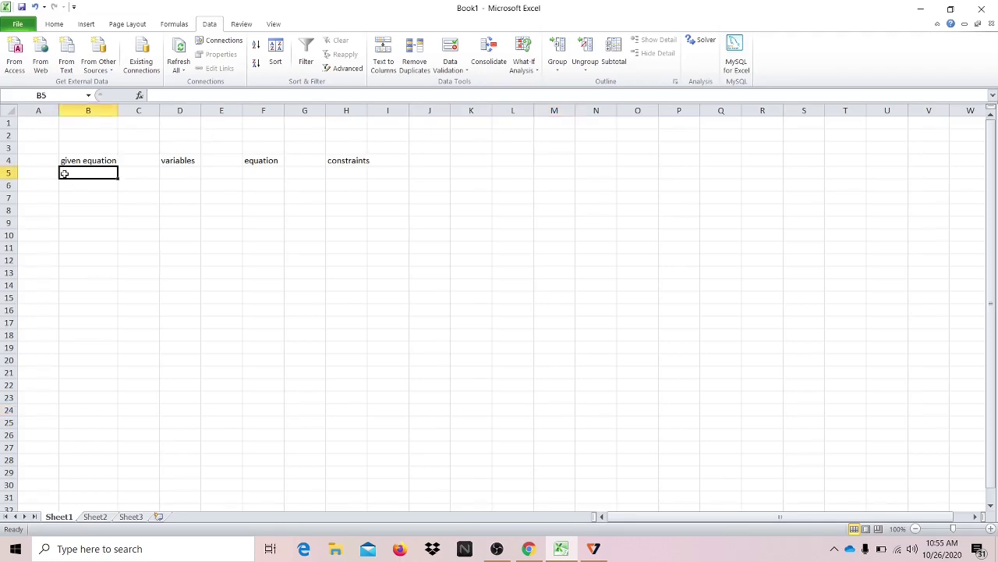
type("4x")
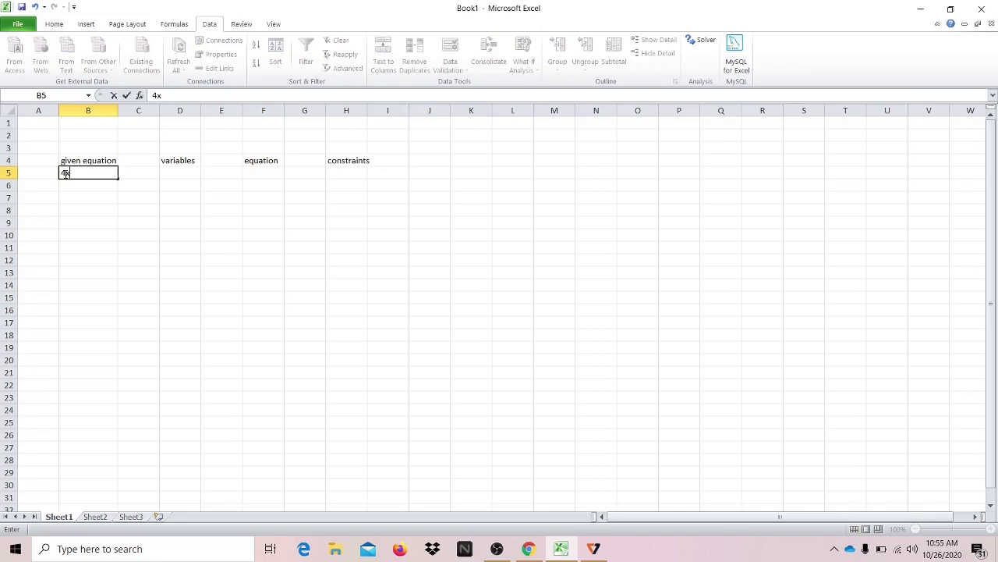
type("^2+10x+2=0")
left_click(172, 174)
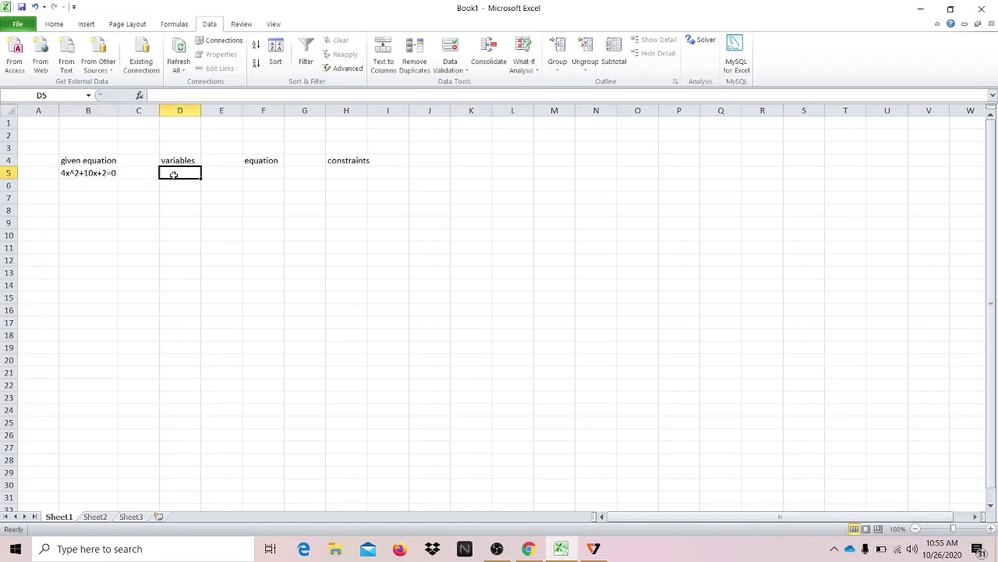
type("x=")
Enter the formula =4*E5^2+10*E5+2 in F5, using E5 as the x variable
left_click(272, 172)
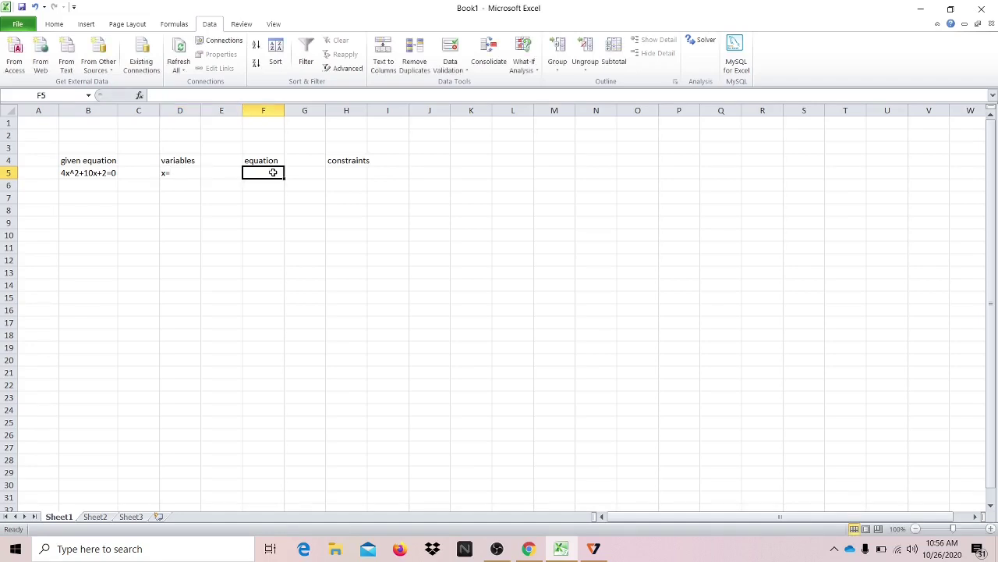
type("=")
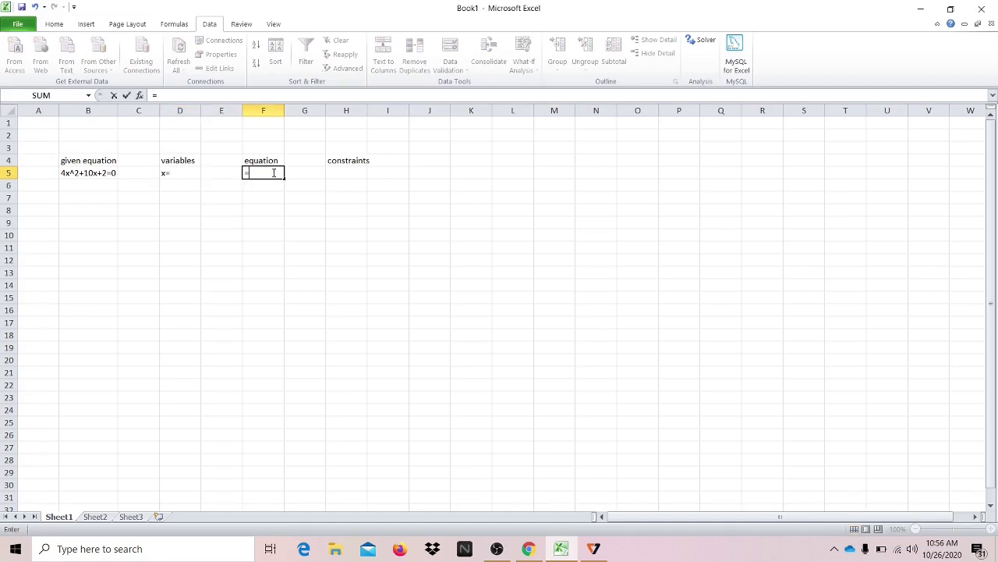
type("4*")
left_click(223, 174)
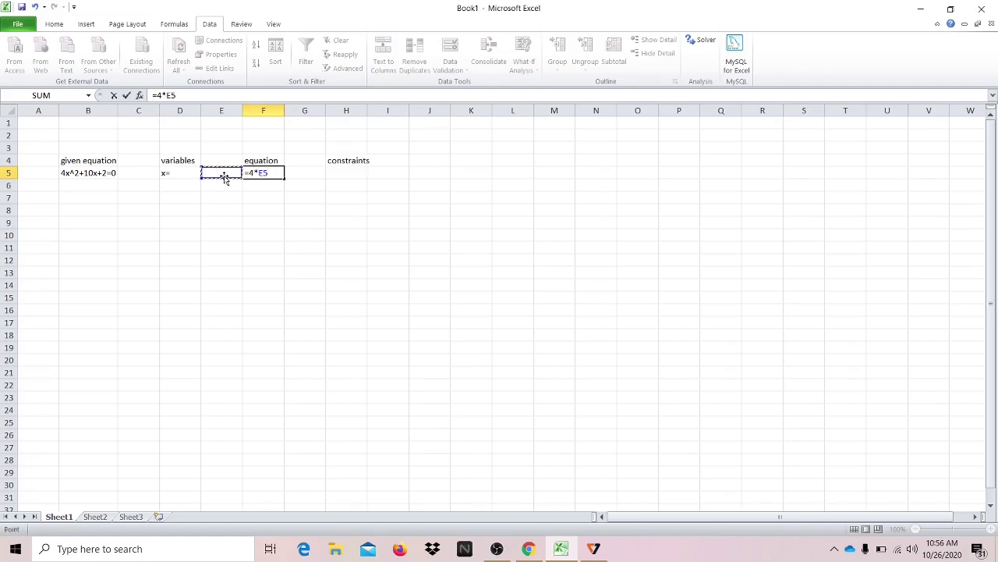
type("^2+10*")
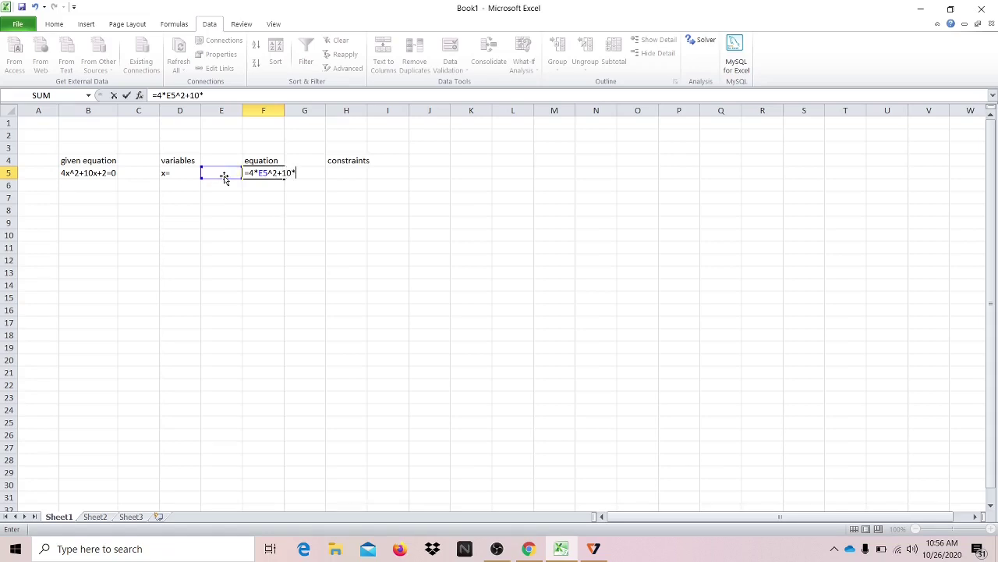
left_click(223, 174)
type("+2")
key("Return")
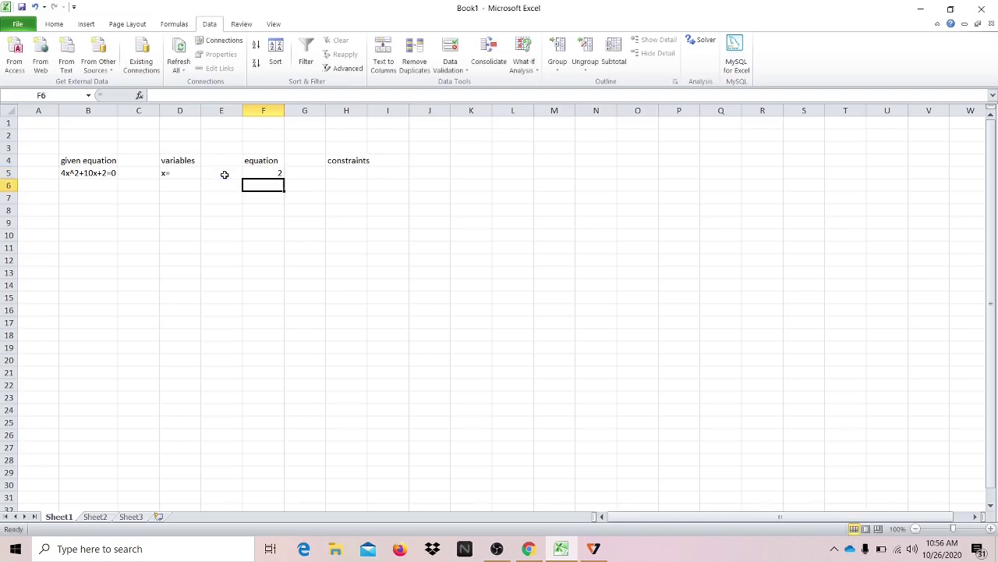
Enter 0 as the equation's constraint value in H5
left_click(348, 173)
type("0")
key("Return")
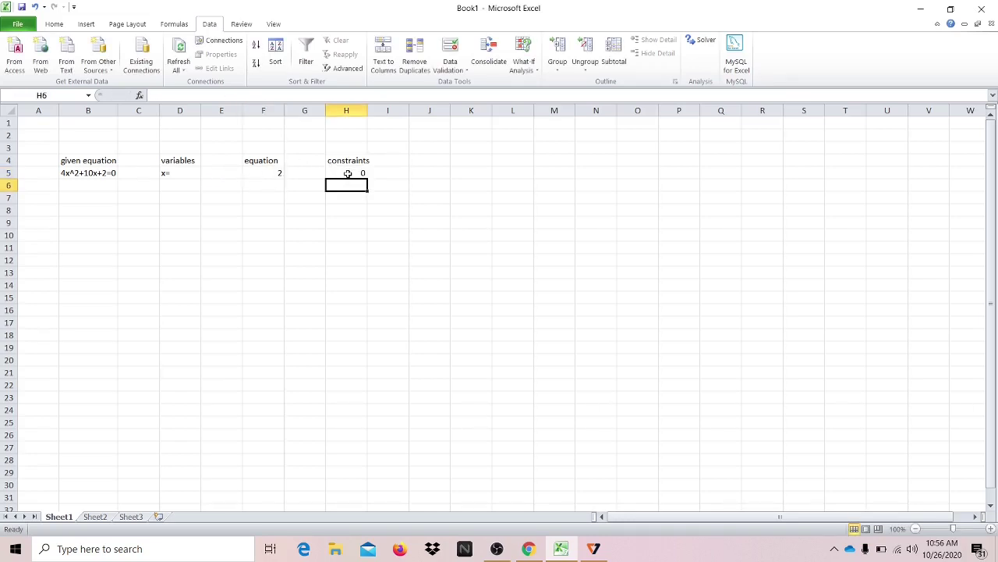
Reset all Solver settings and set the objective to cell F5 with a target value of 0
left_click(273, 172)
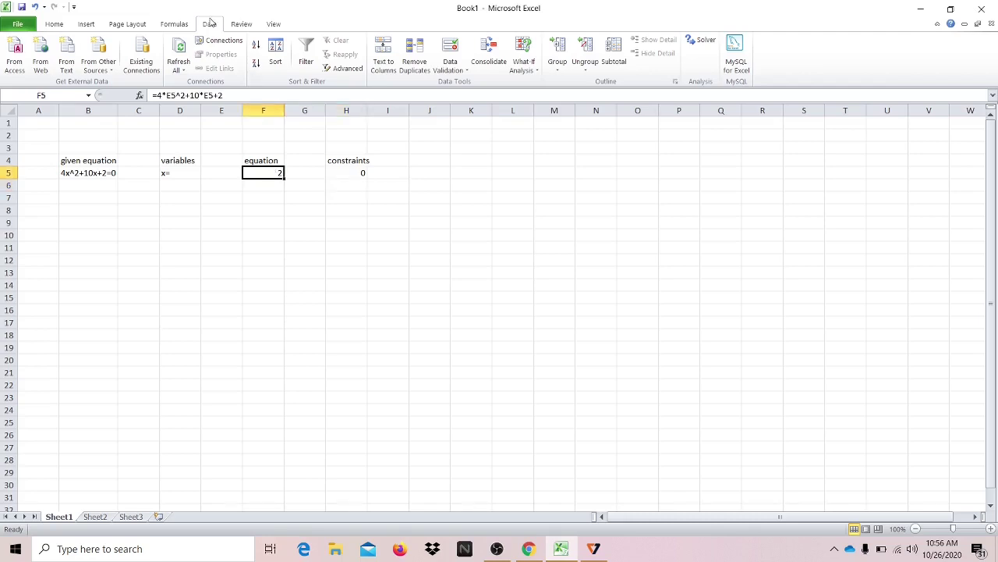
left_click(693, 43)
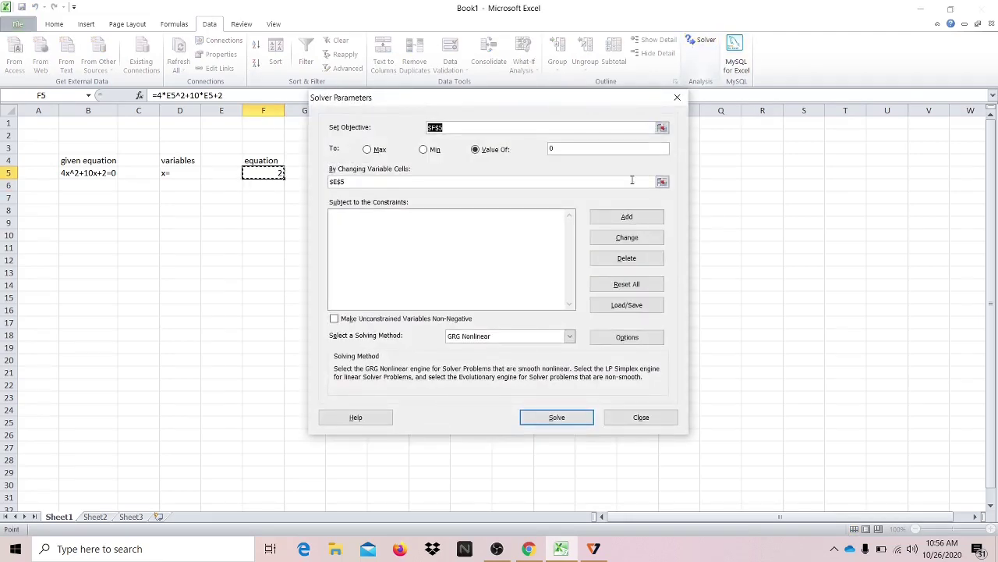
left_click(617, 284)
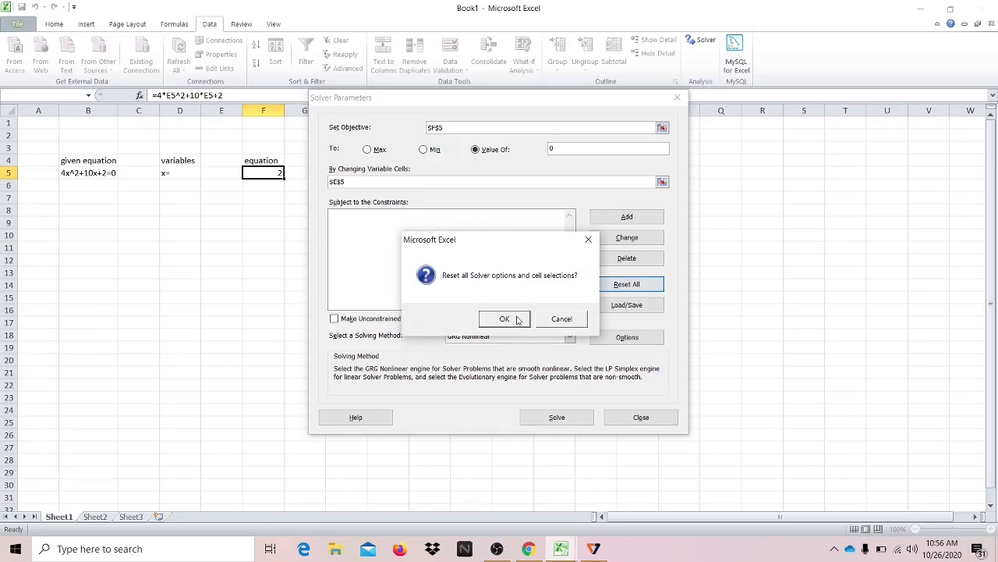
left_click(516, 317)
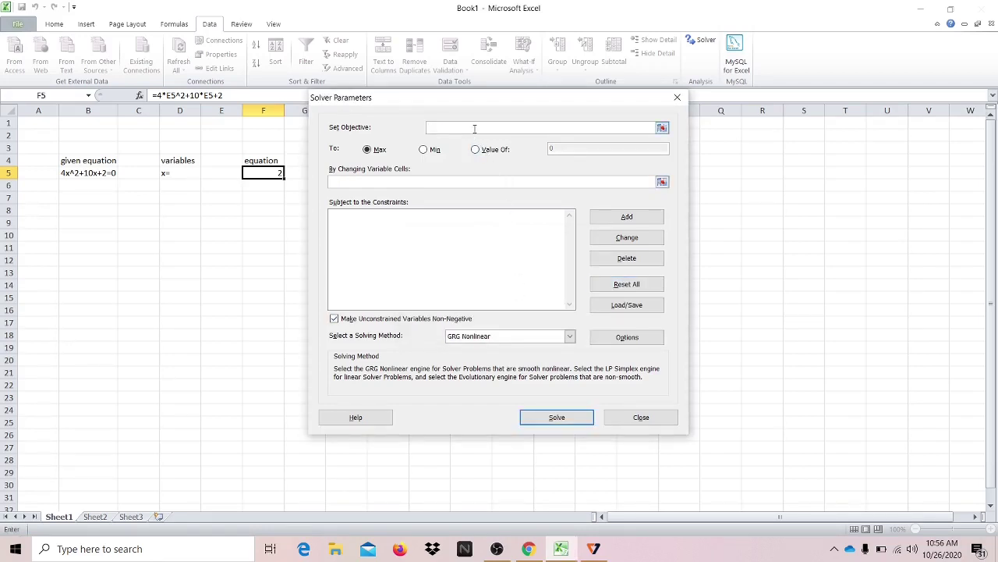
left_click(265, 172)
left_click(476, 149)
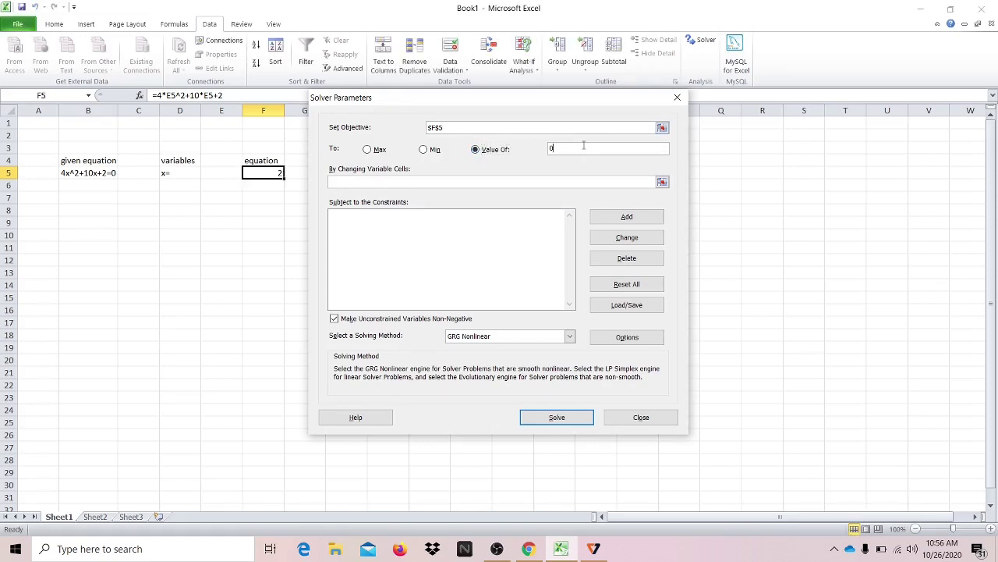
Set E5 as the changing variable cell and turn off the non-negative restriction on unconstrained variables
left_click(549, 181)
left_click(218, 173)
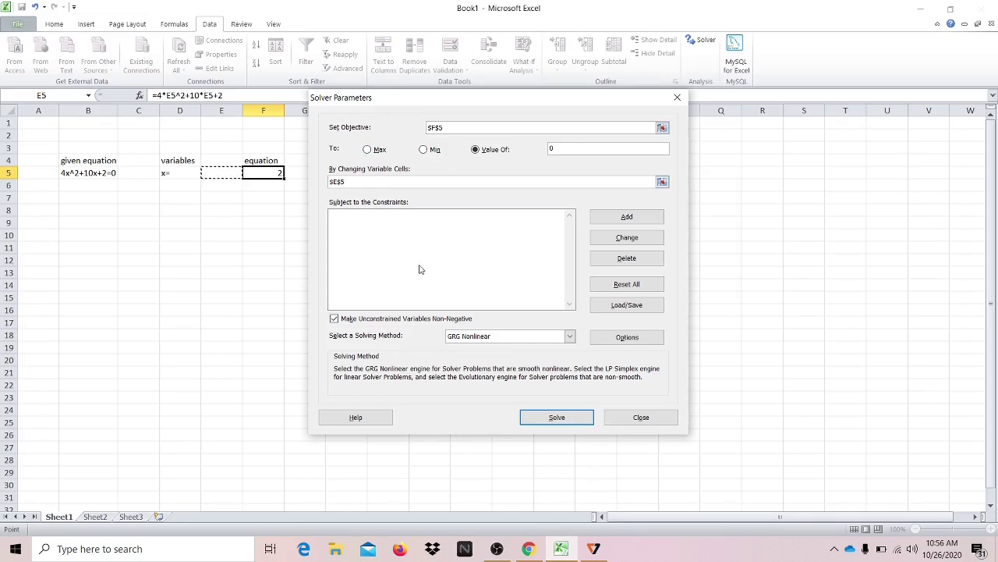
left_click(335, 319)
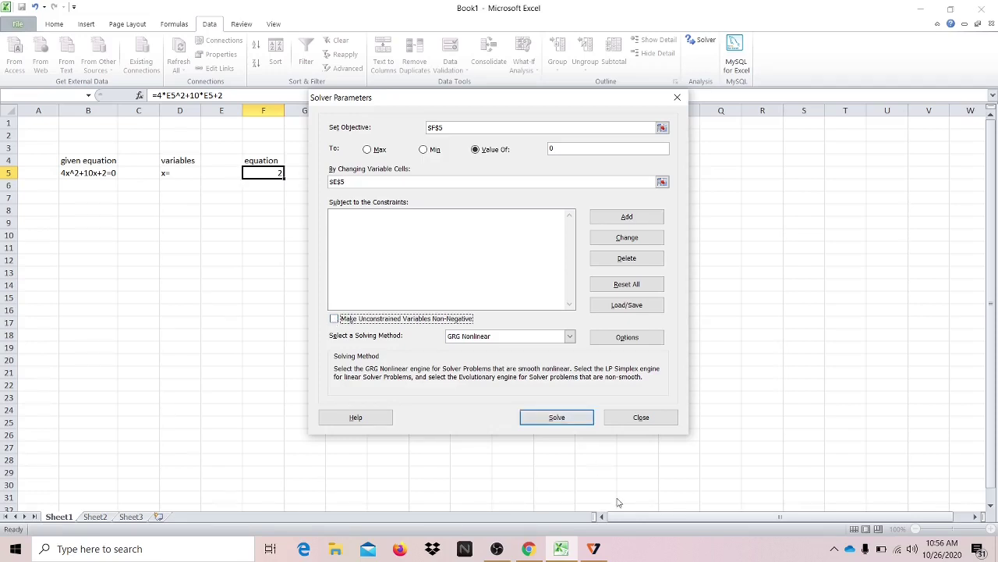
Run Solver on the quadratic equation, keep its solution, and inspect the x value in E5
left_click(586, 423)
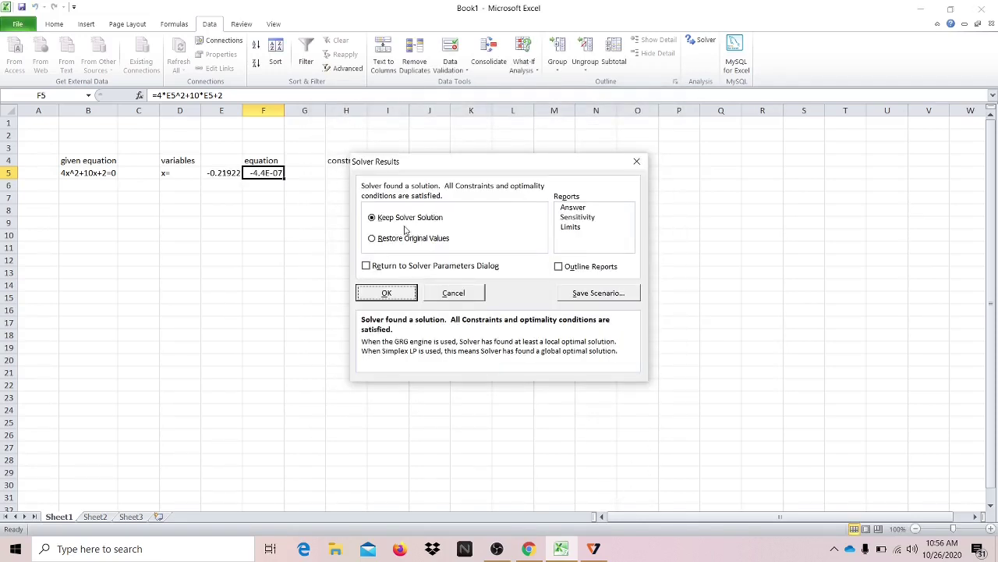
left_click(394, 290)
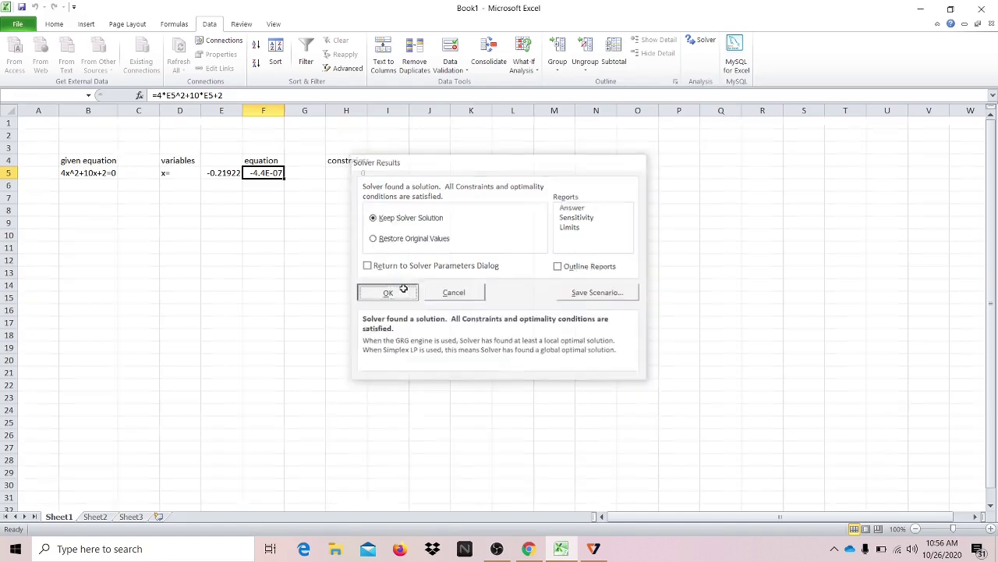
left_click(227, 171)
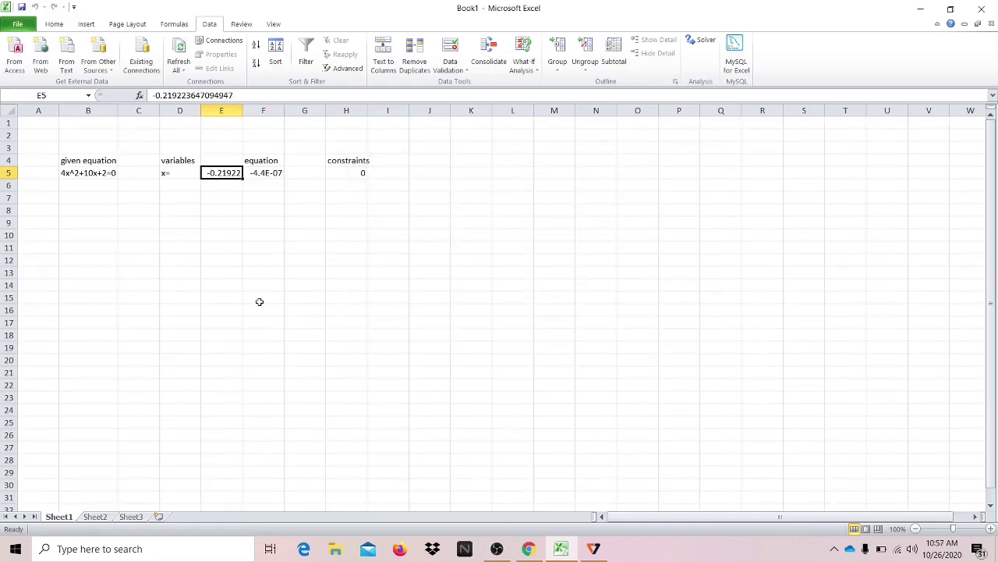